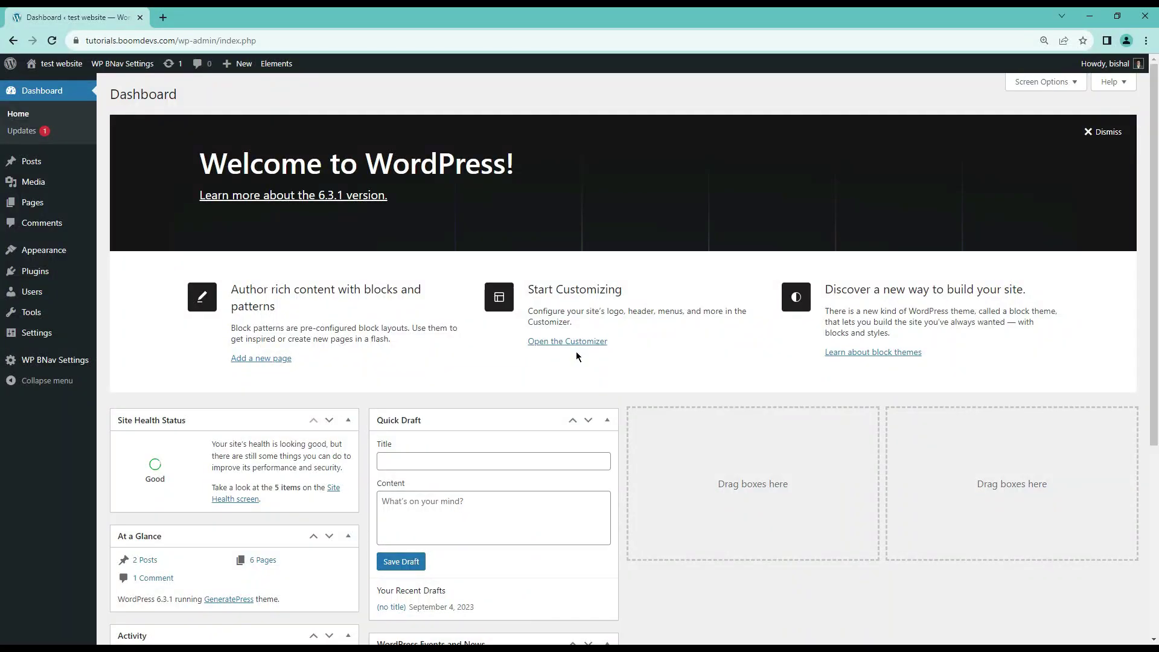
# Step: Search the plugin directory for 'wp image zoom' and install the WP Image Zoom plugin
pyautogui.click(37, 273)
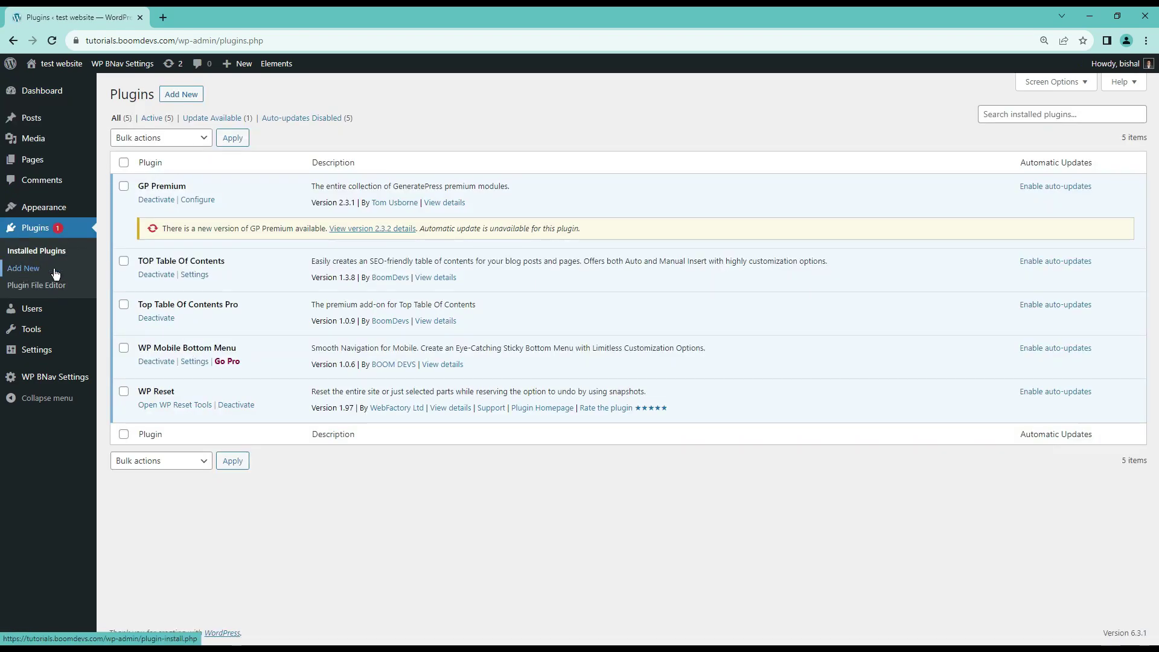
pyautogui.click(55, 269)
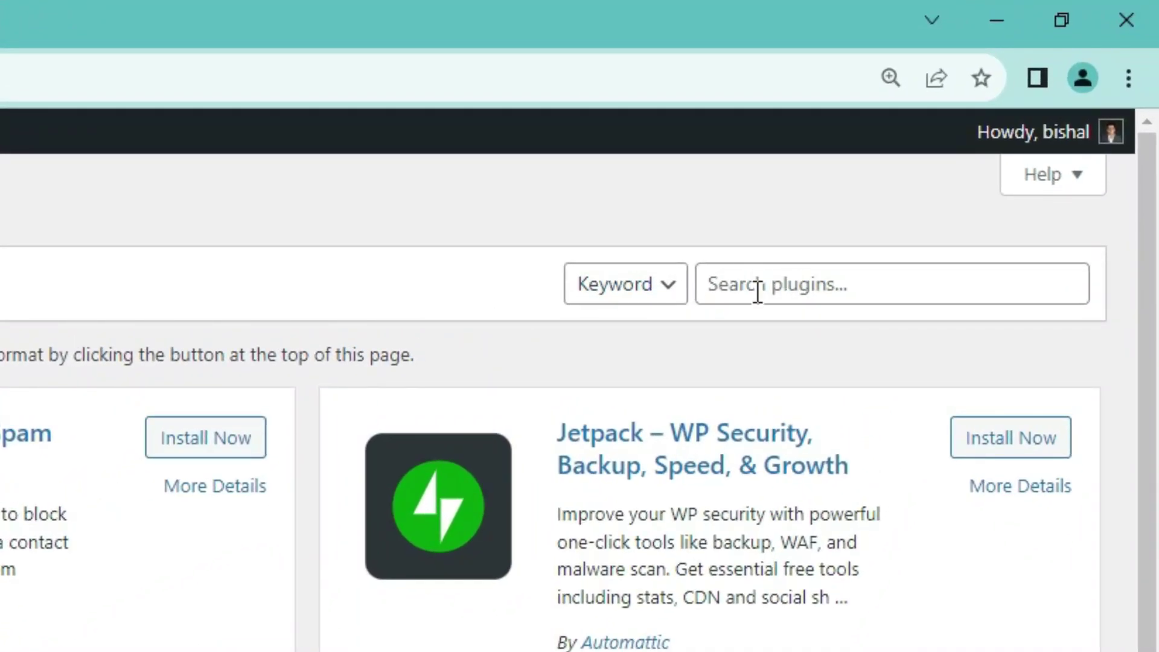
pyautogui.click(809, 284)
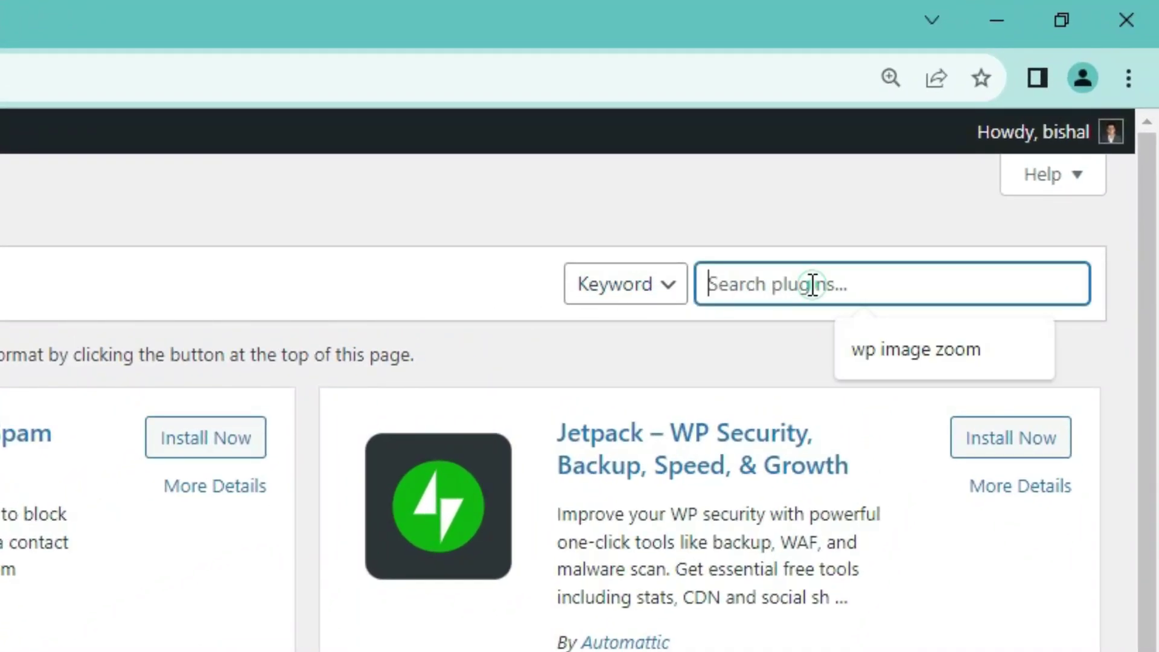
pyautogui.click(879, 350)
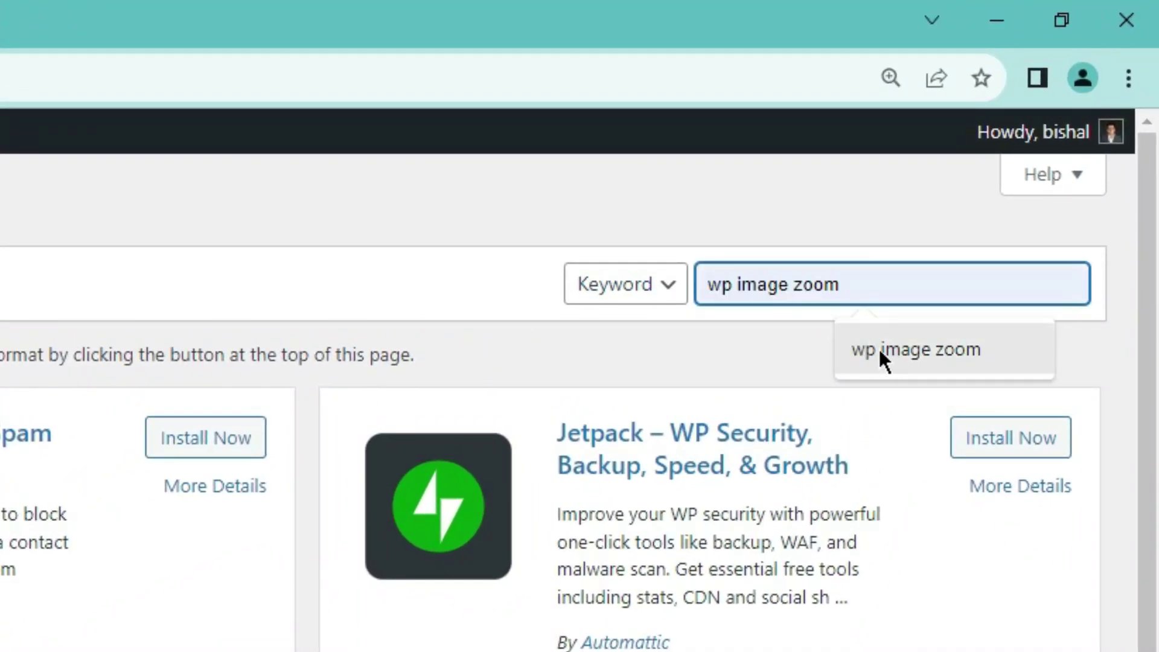
pyautogui.click(947, 349)
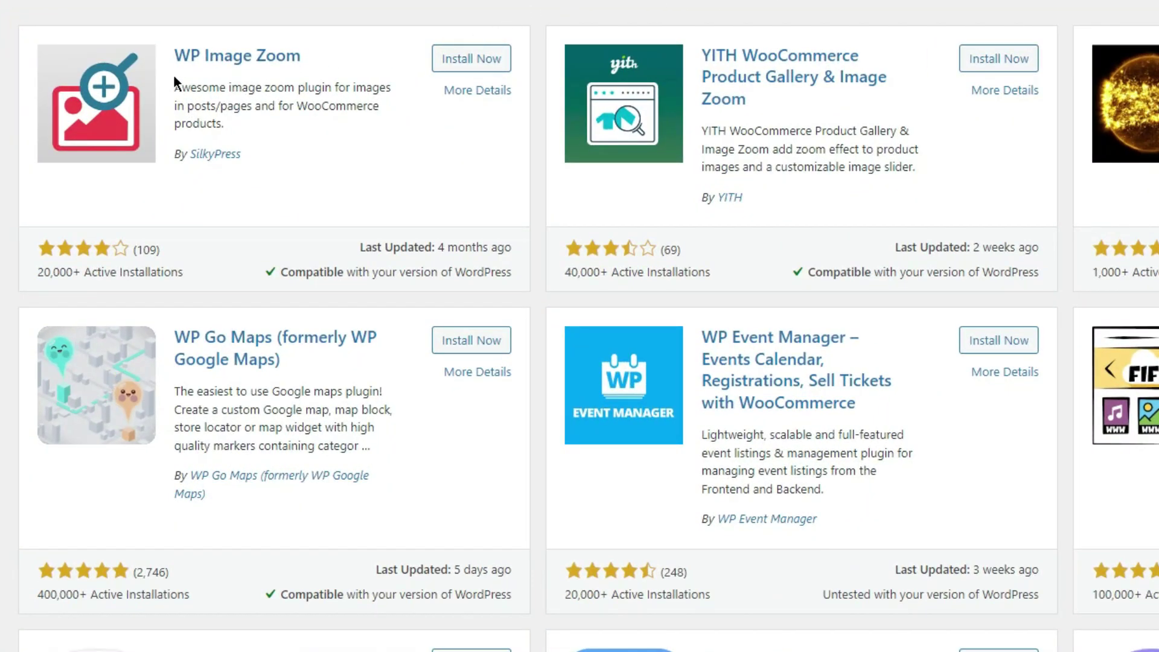
pyautogui.click(457, 65)
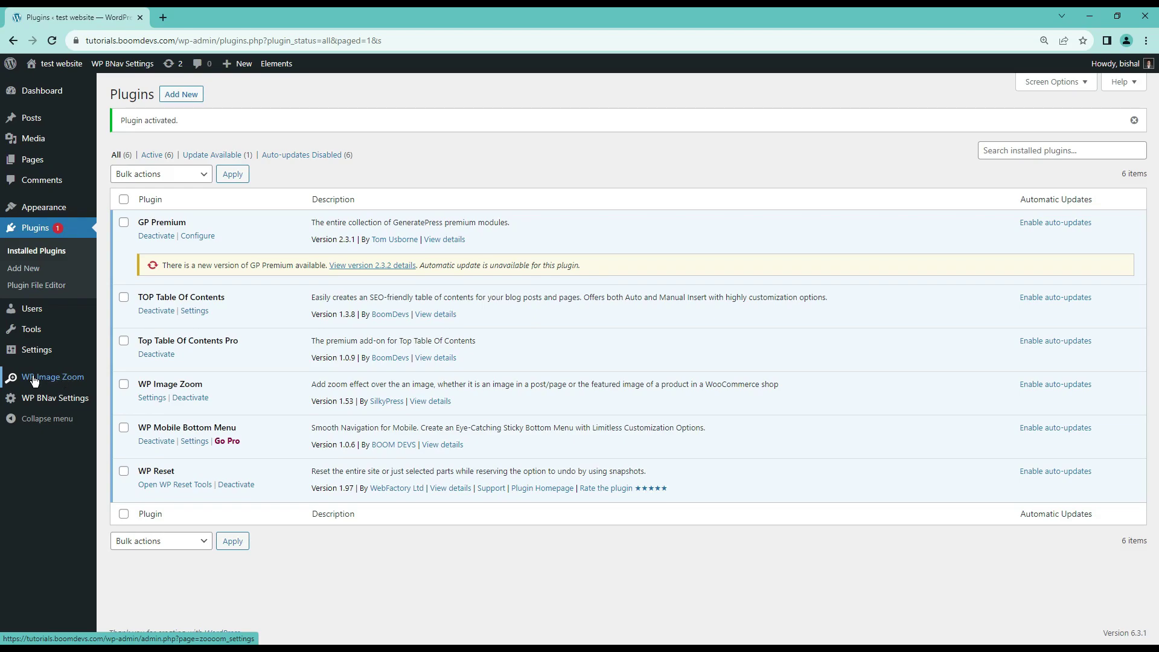
pyautogui.click(82, 384)
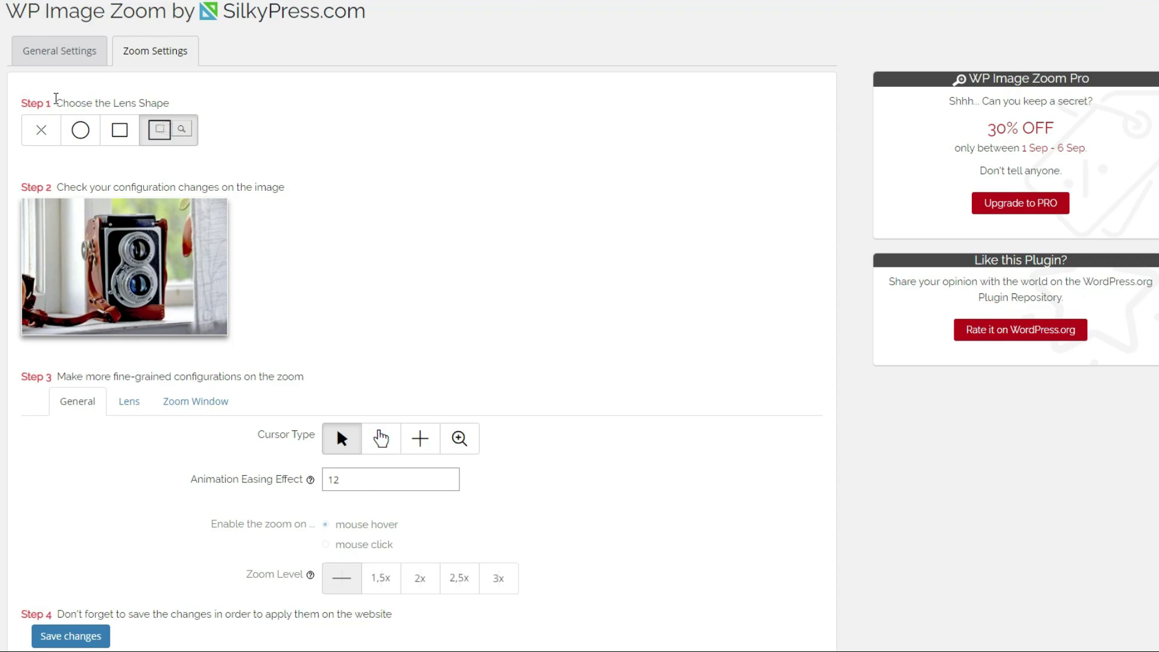
pyautogui.click(181, 108)
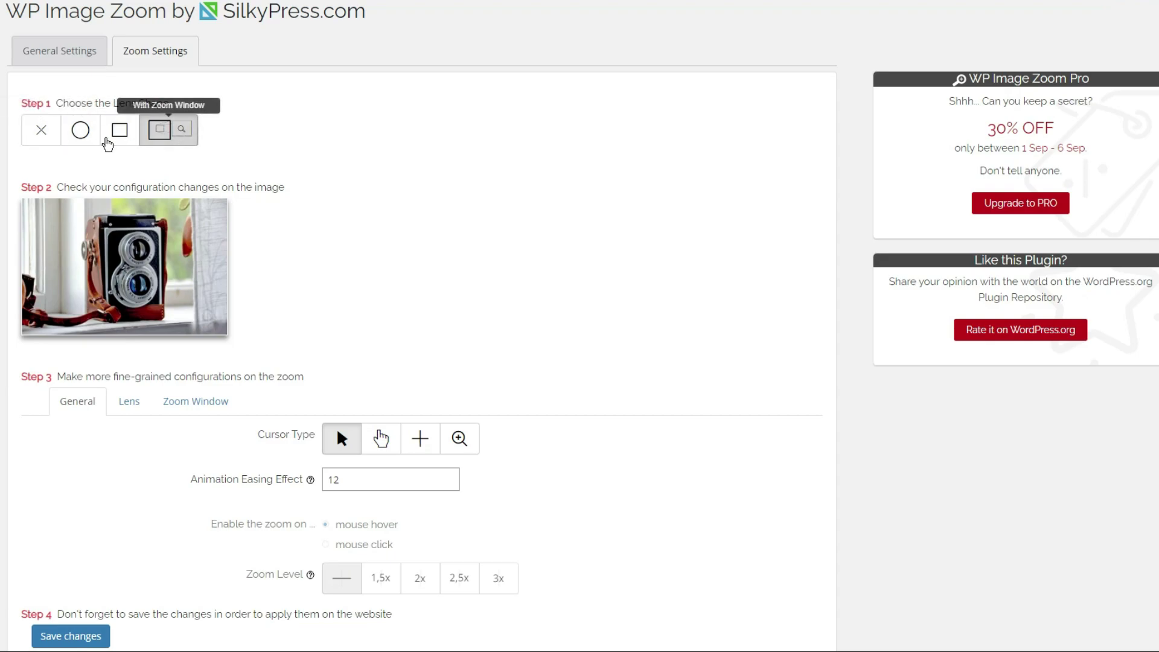
pyautogui.click(41, 140)
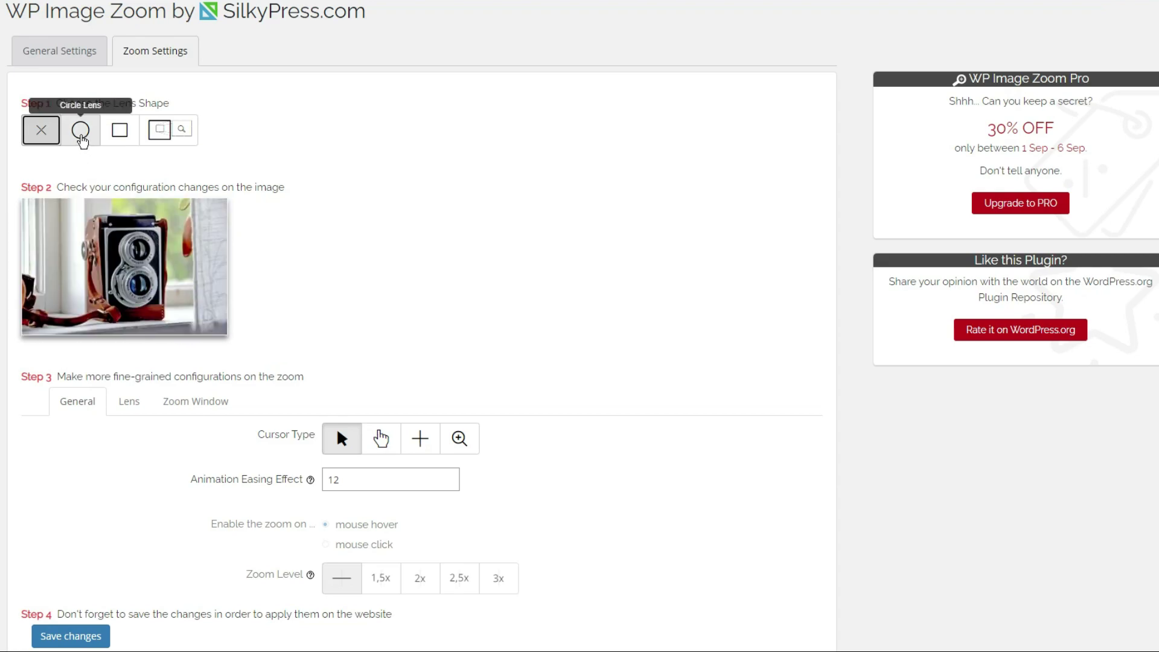
pyautogui.click(79, 132)
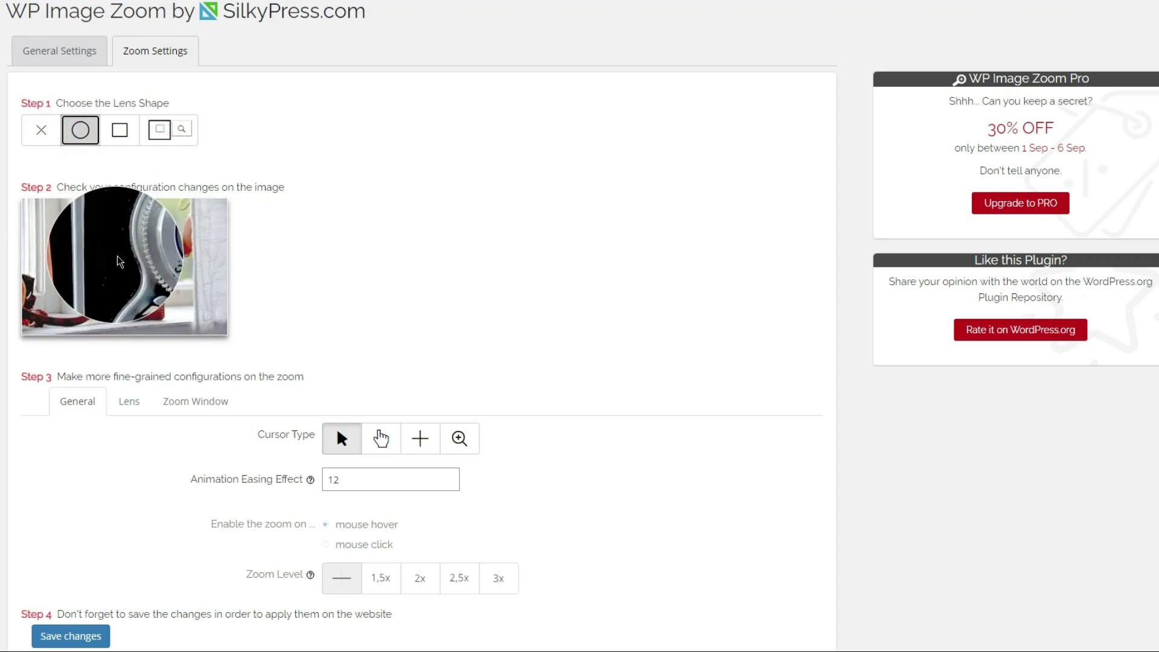
pyautogui.click(119, 133)
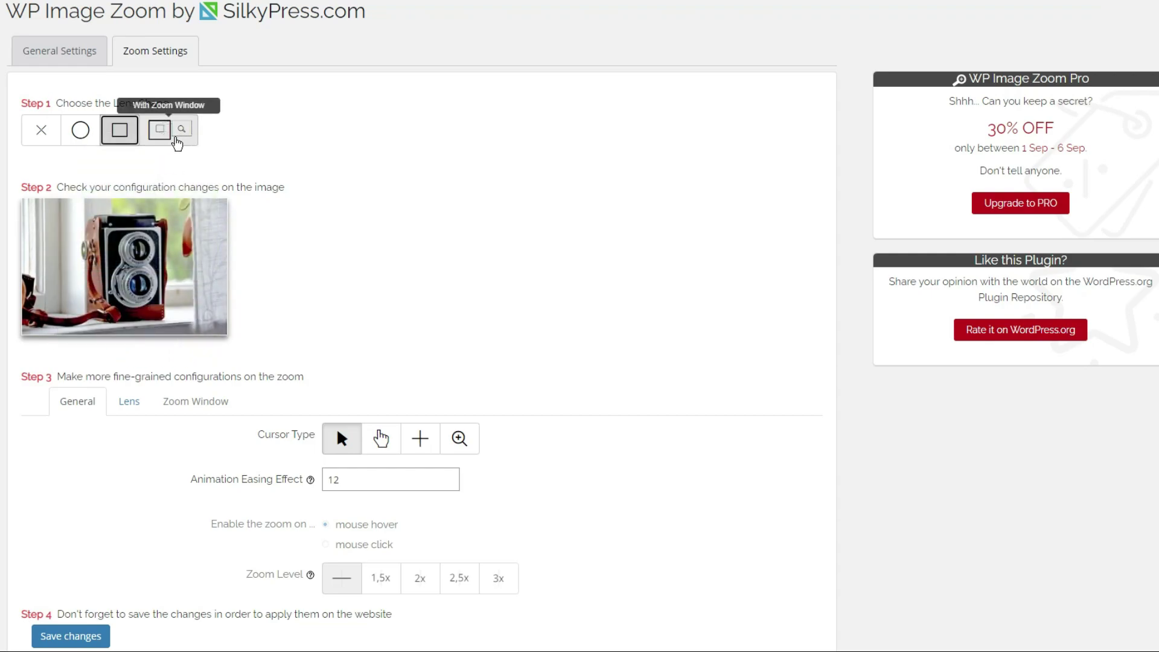
pyautogui.click(174, 130)
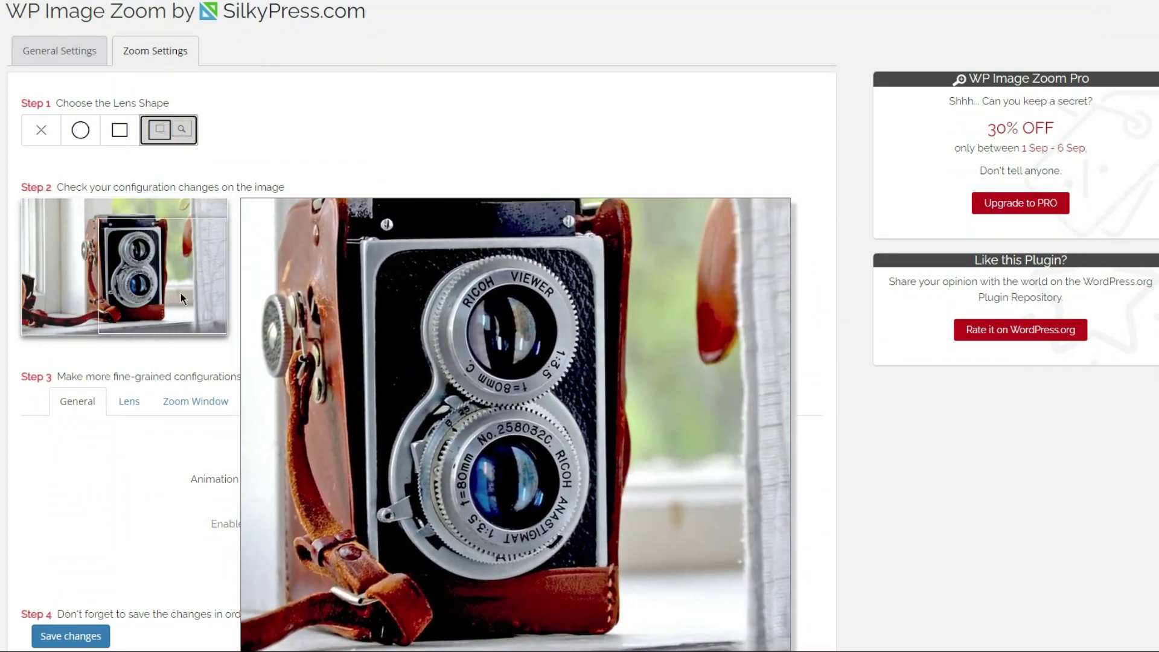
pyautogui.moveTo(56, 187); pyautogui.dragTo(279, 187)
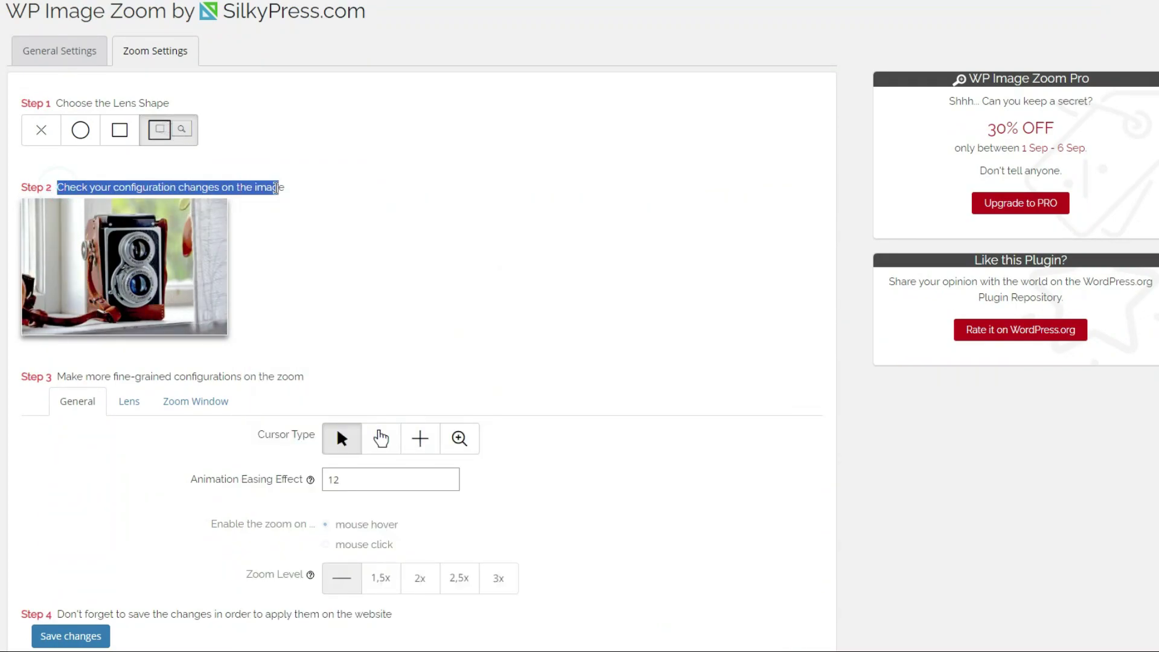
pyautogui.click(279, 234)
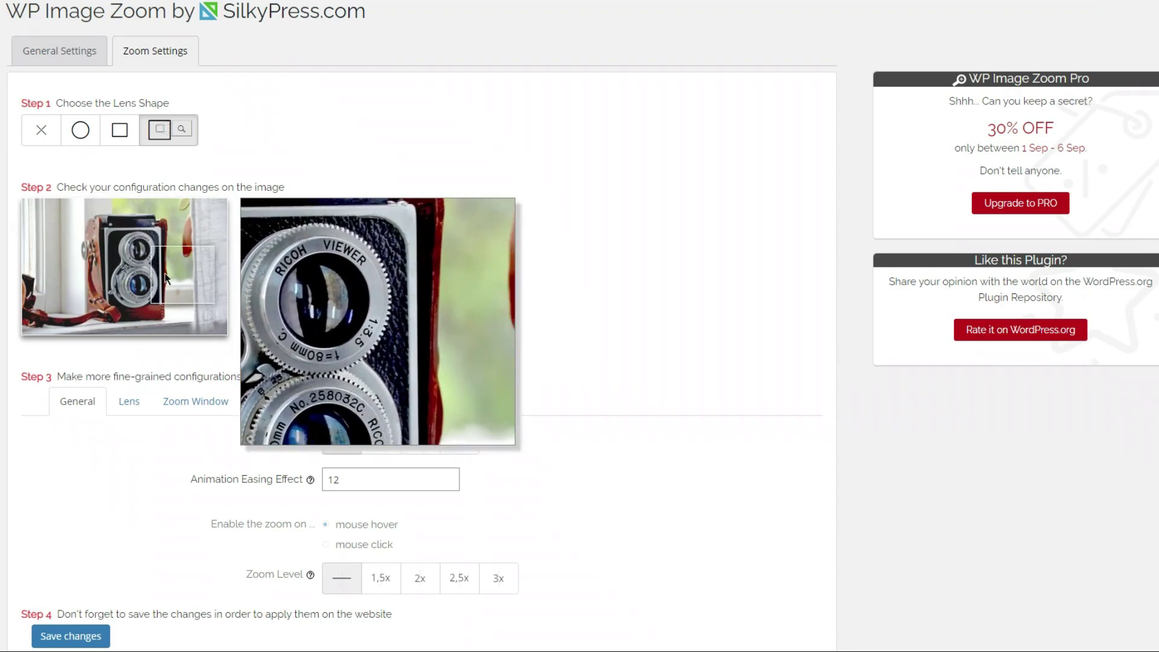
pyautogui.click(119, 130)
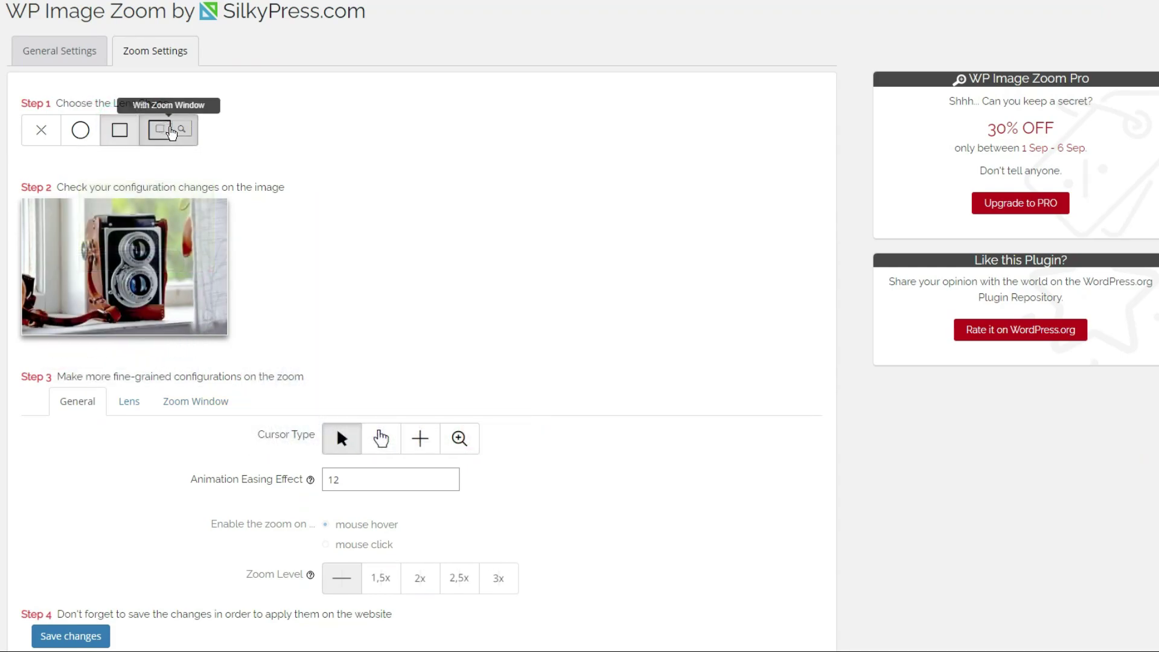
pyautogui.click(168, 130)
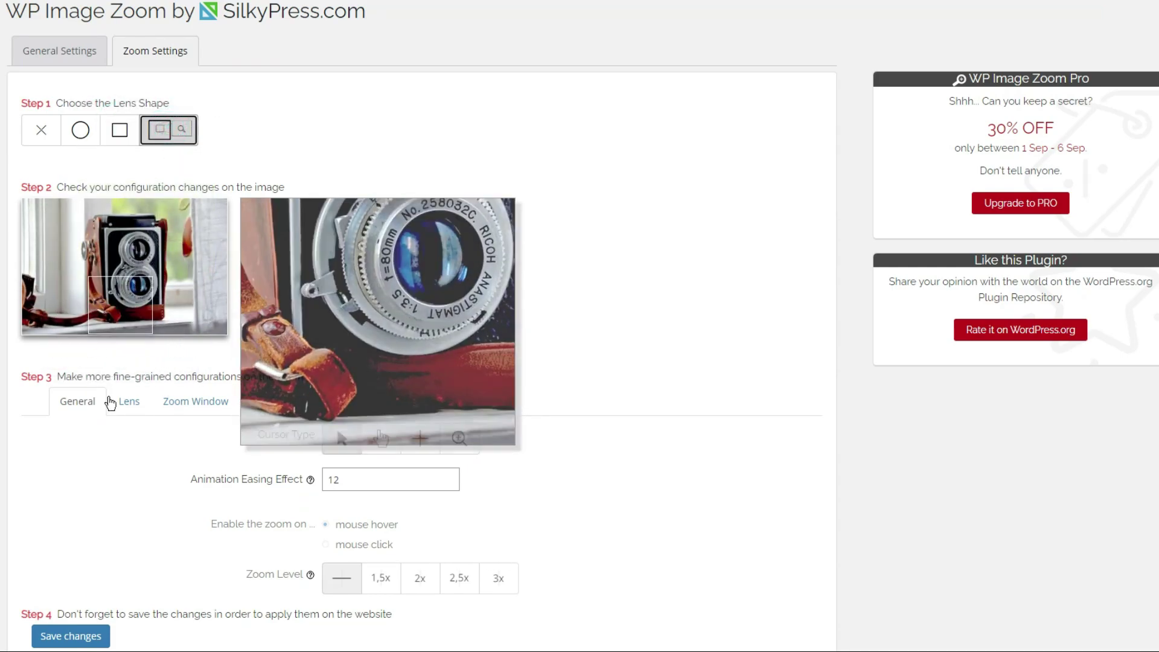
pyautogui.moveTo(61, 377); pyautogui.dragTo(311, 376)
pyautogui.click(321, 373)
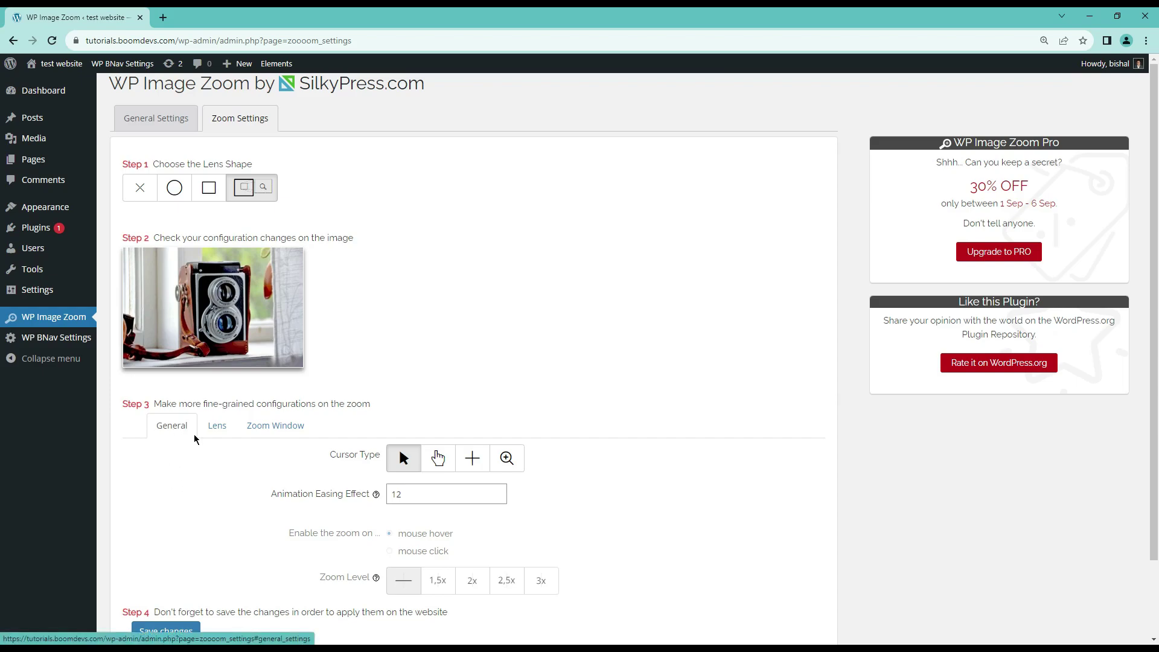
pyautogui.scroll(-1, 222, 471)
# Step: Try the hand, crosshair and magnifier cursor types for the zoom
pyautogui.click(438, 397)
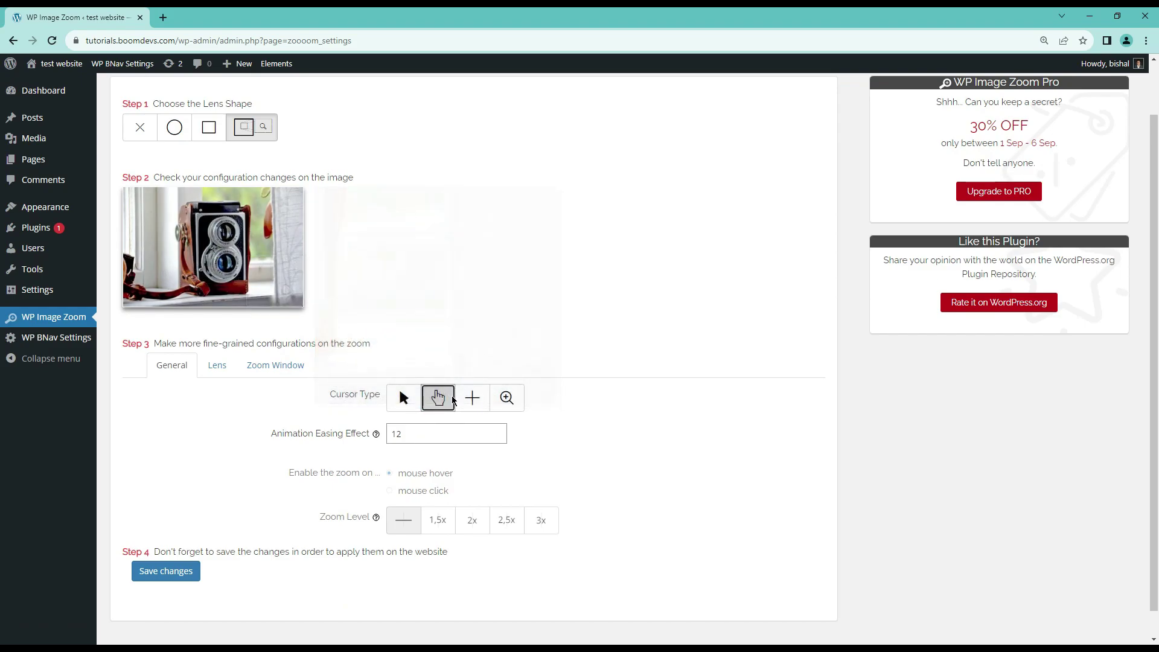
pyautogui.click(471, 396)
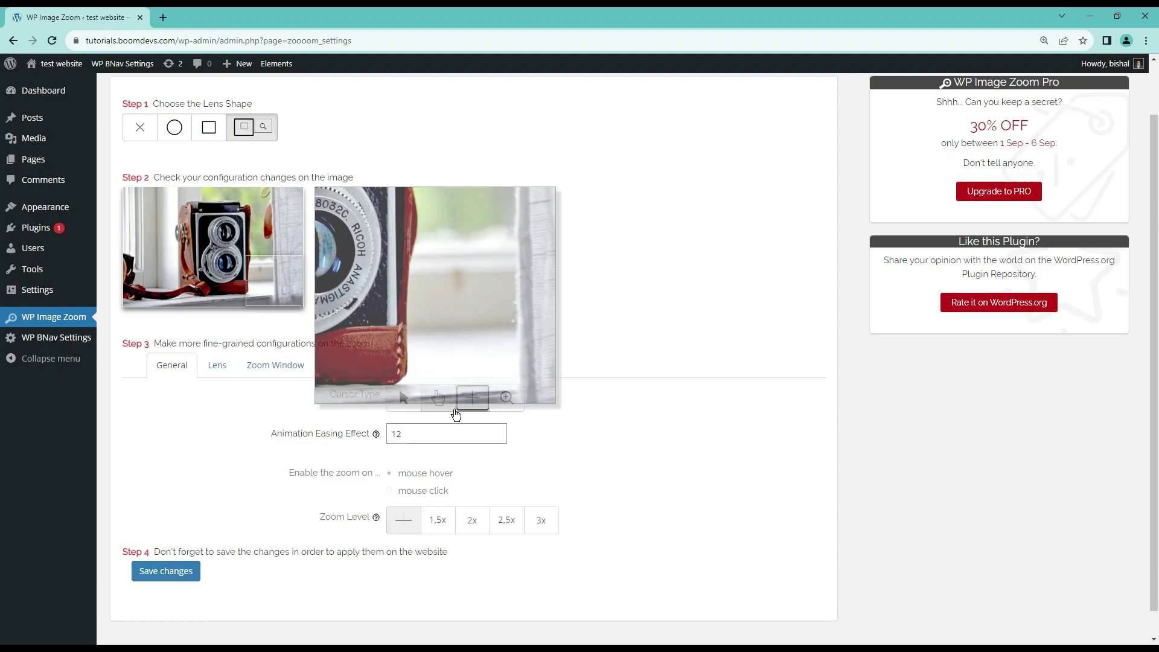
pyautogui.click(507, 399)
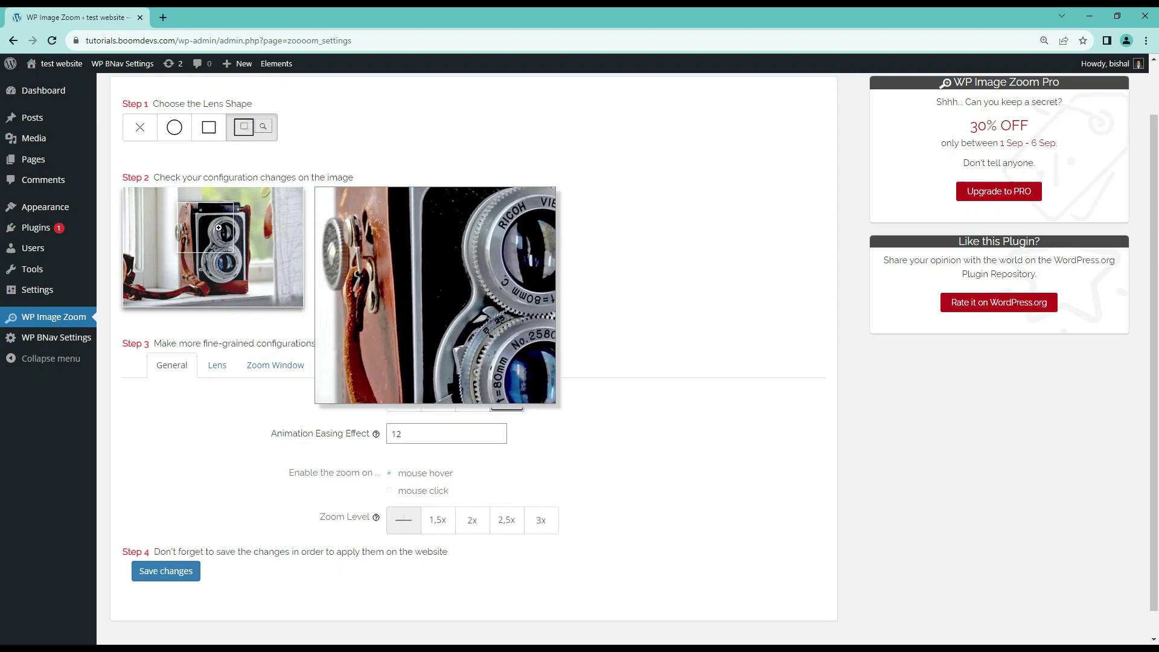
# Step: Set the Animation Easing Effect value to 12 on the General settings
pyautogui.doubleClick(403, 432)
pyautogui.write('50')
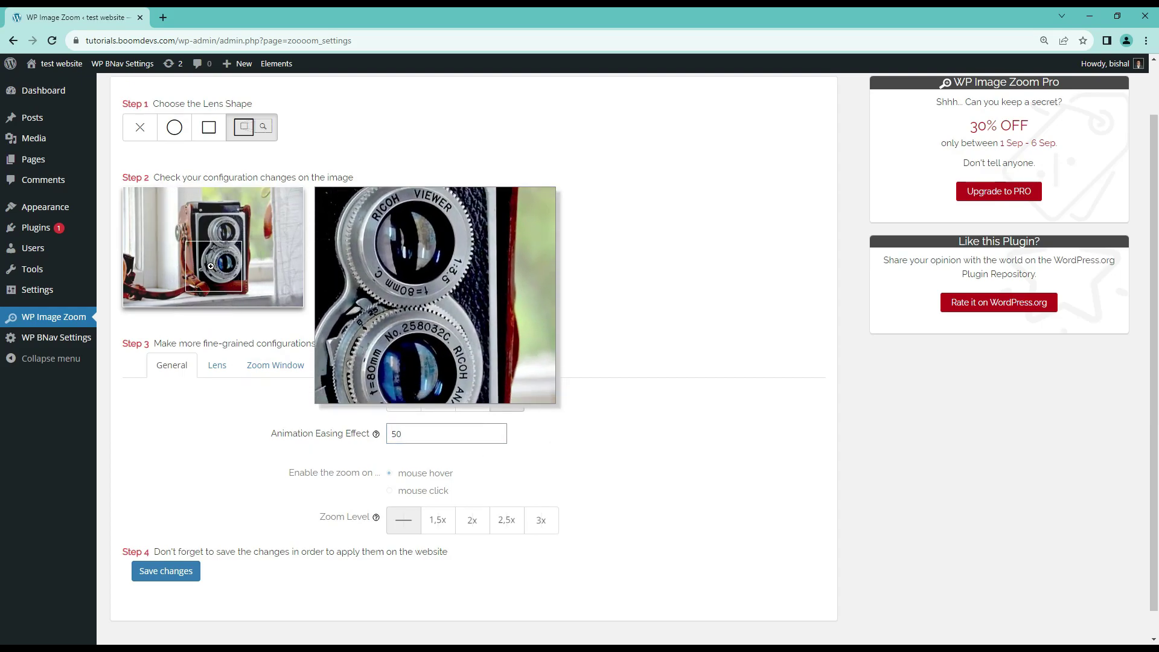
pyautogui.doubleClick(416, 432)
pyautogui.write('0')
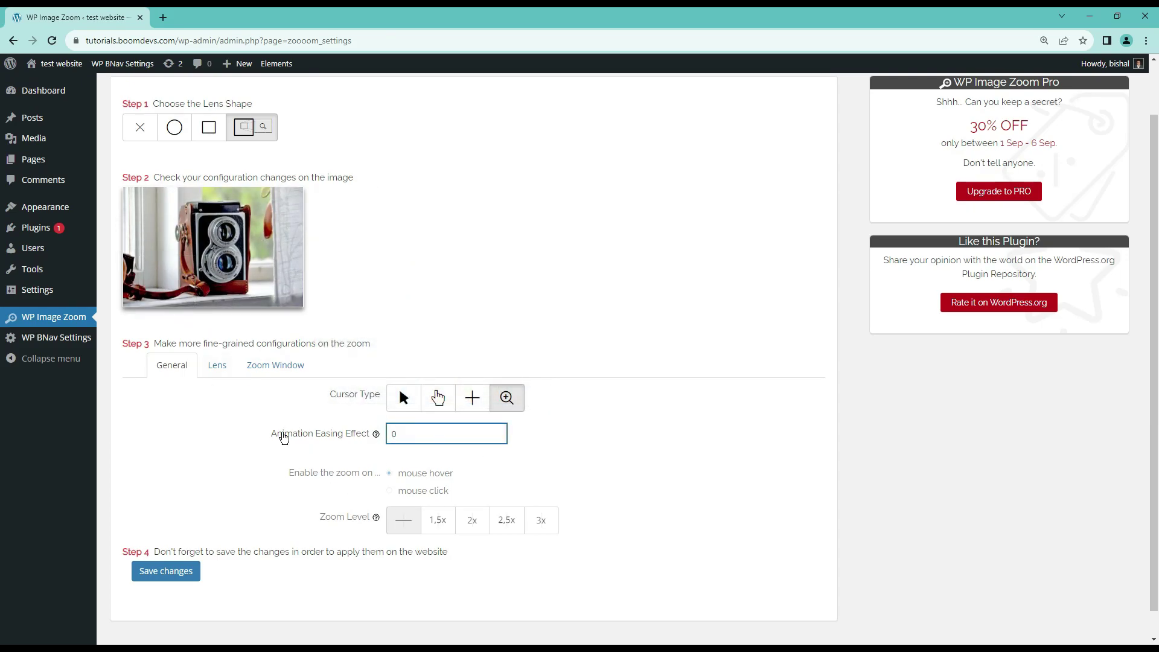
pyautogui.doubleClick(425, 433)
pyautogui.write('12')
pyautogui.click(232, 468)
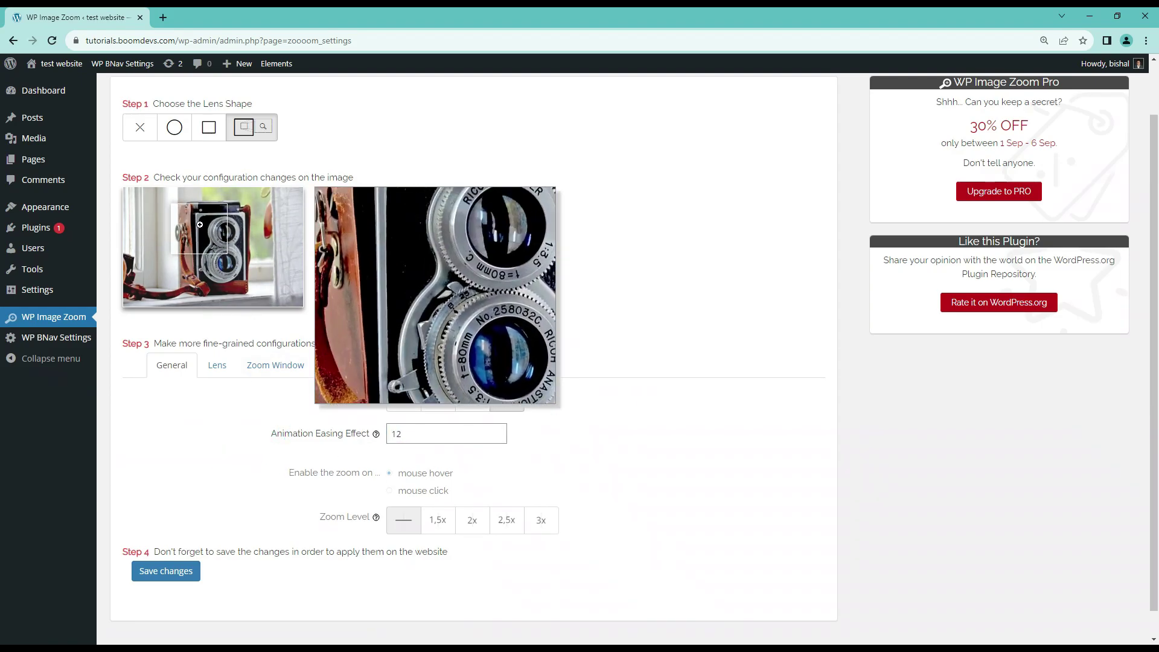
# Step: Review the lens border options and move to the zoom window settings
pyautogui.click(226, 373)
pyautogui.scroll(-2, 233, 405)
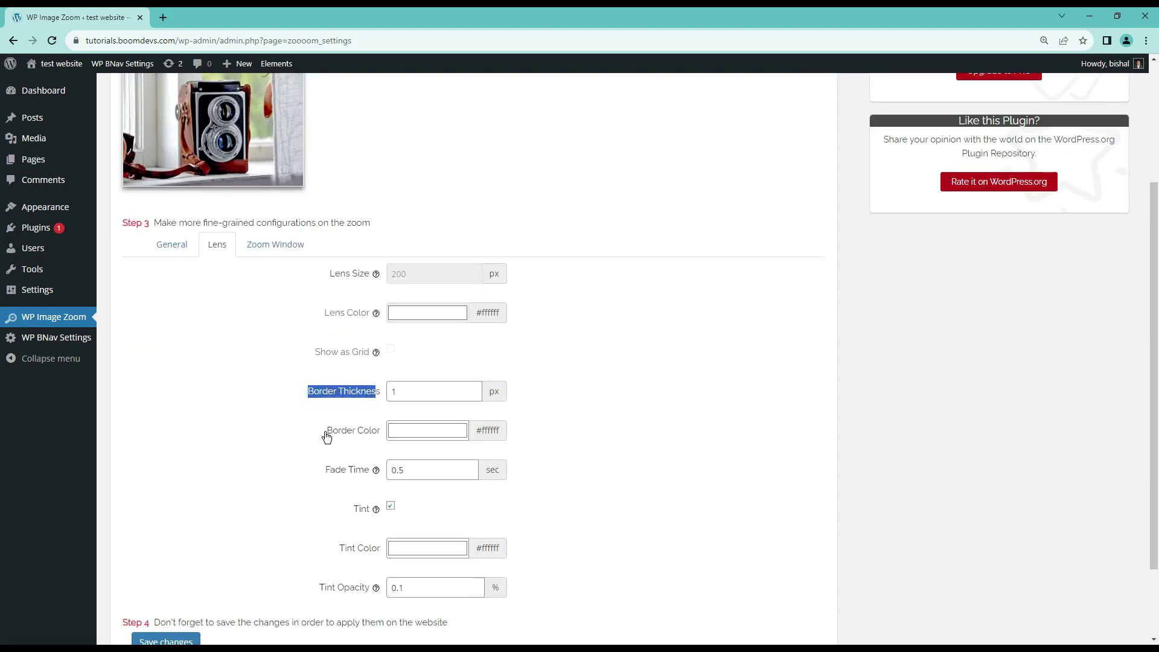
pyautogui.moveTo(327, 438)
pyautogui.mouseDown()
pyautogui.moveTo(359, 474)
pyautogui.moveTo(373, 472)
pyautogui.mouseUp()
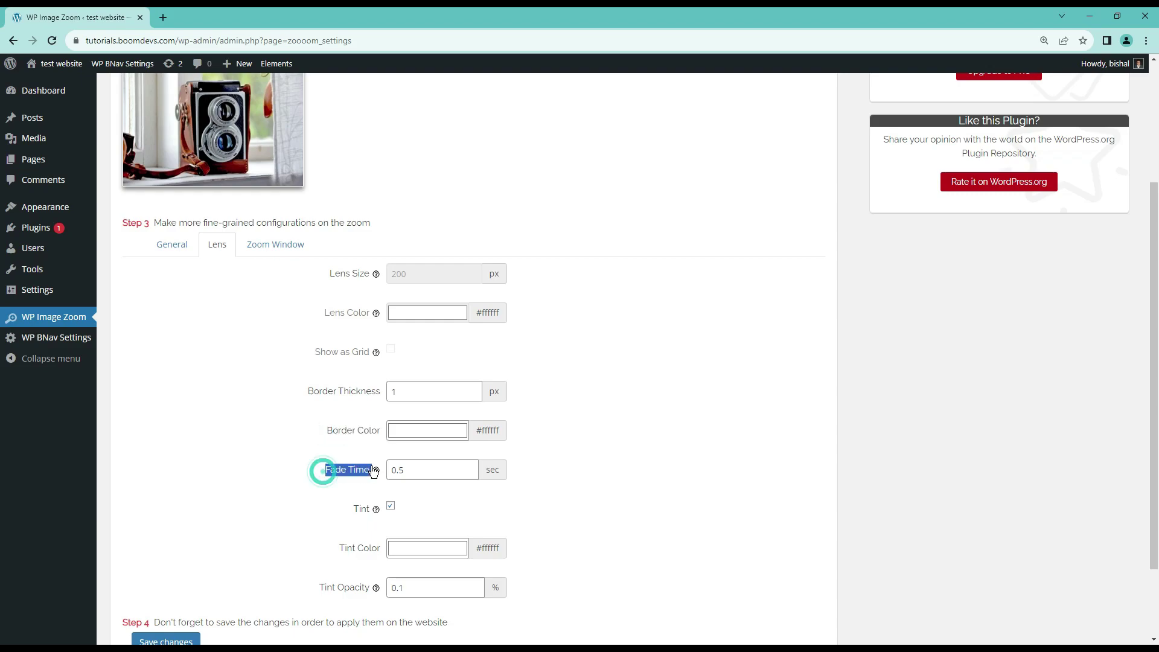
pyautogui.click(282, 259)
pyautogui.scroll(1, 260, 316)
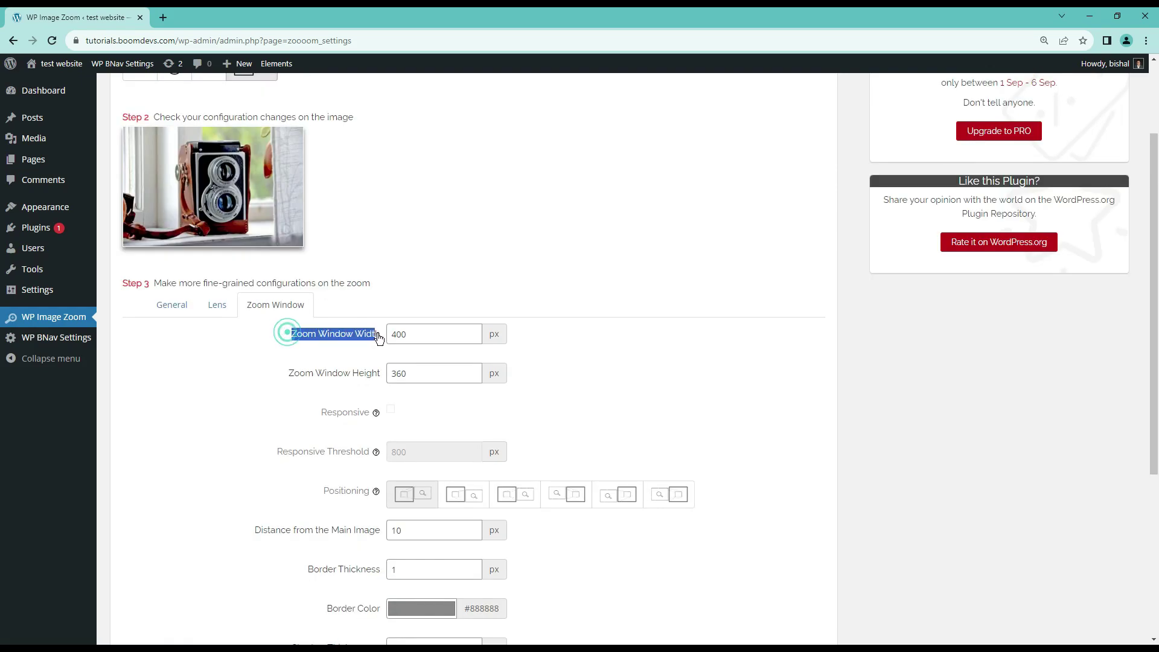
pyautogui.moveTo(291, 374); pyautogui.dragTo(341, 376)
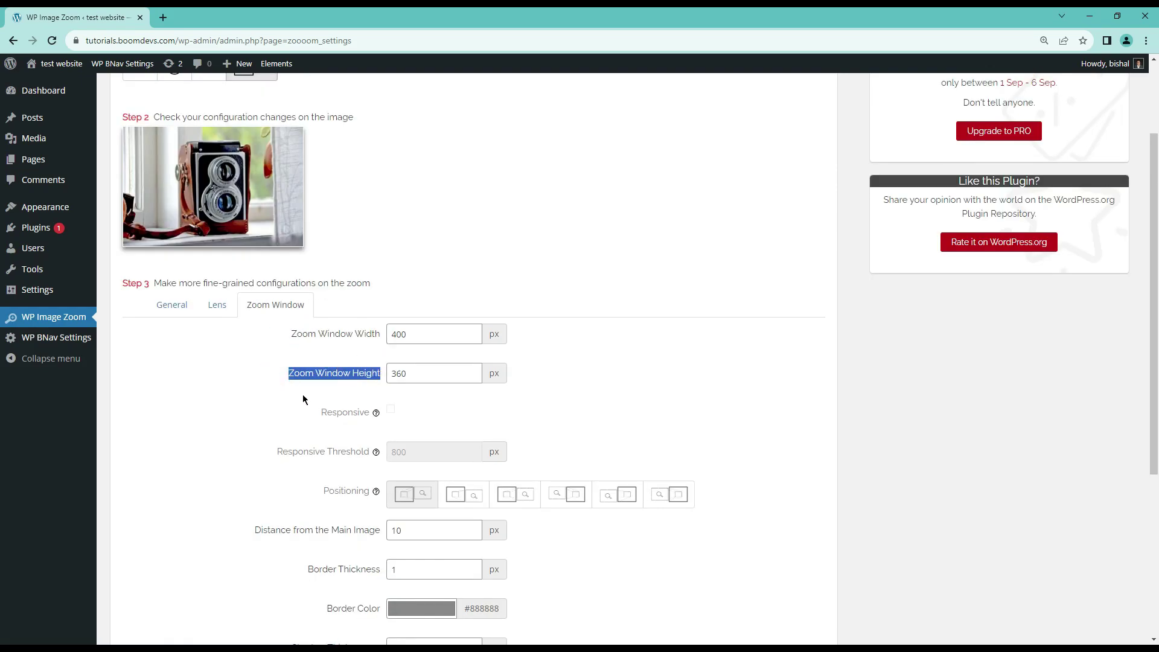
# Step: Set the zoom window to 800 wide by 720 high and save the settings
pyautogui.doubleClick(454, 334)
pyautogui.write('8')
pyautogui.doubleClick(414, 377)
pyautogui.write('720')
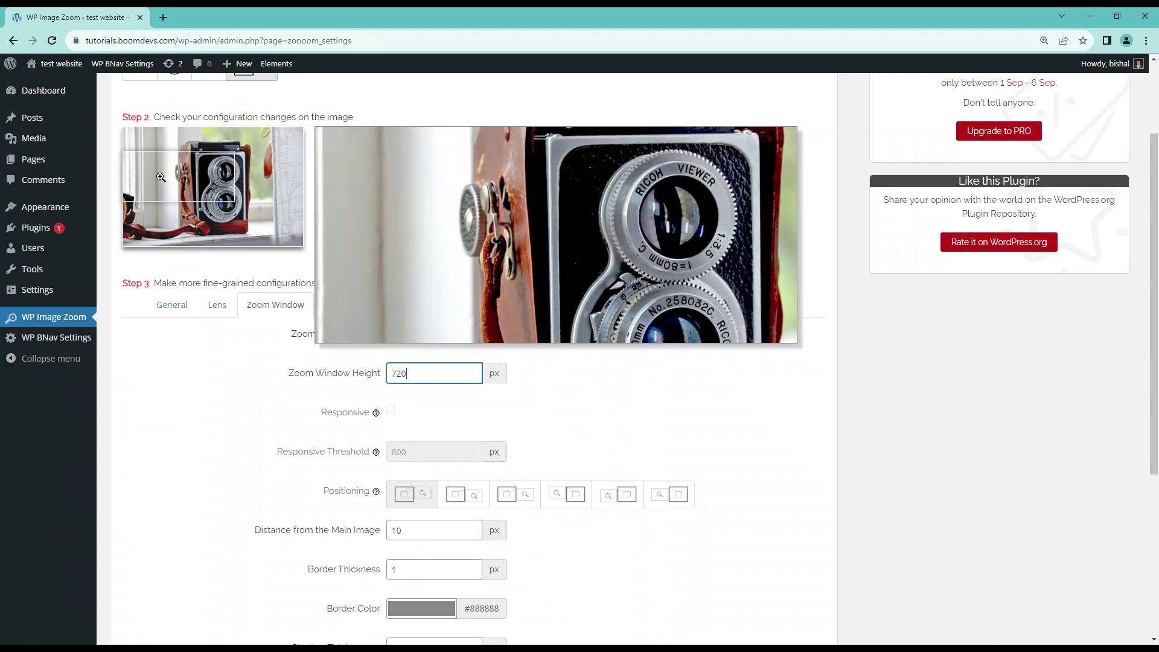
pyautogui.scroll(-1, 297, 446)
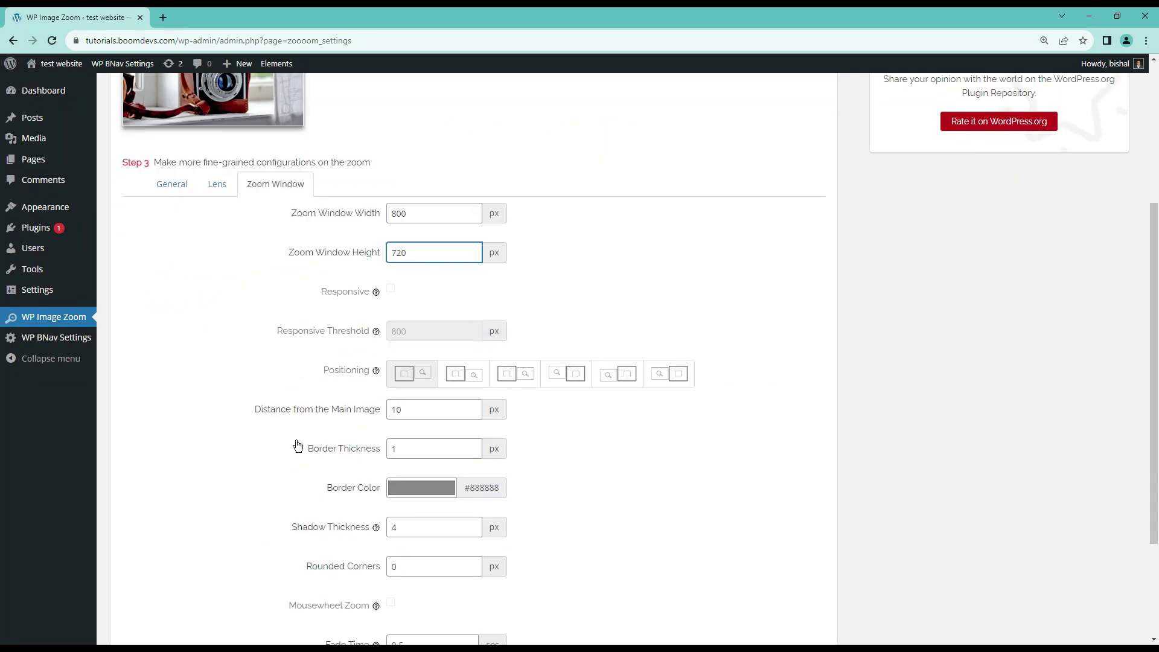
pyautogui.moveTo(300, 451); pyautogui.dragTo(386, 448)
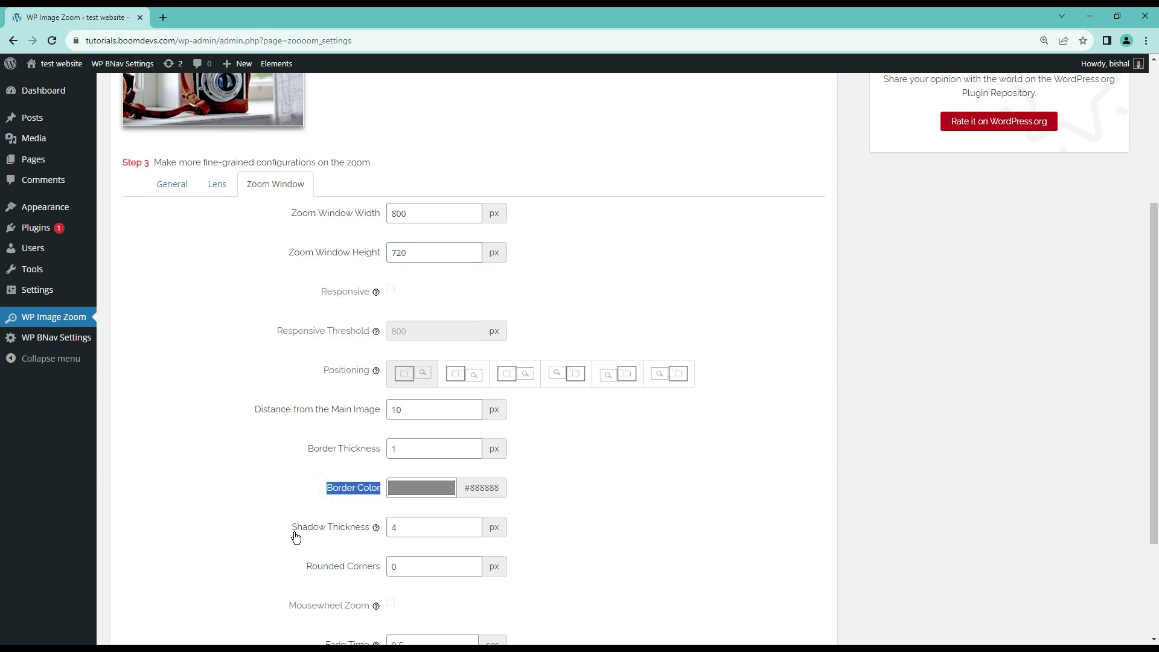
pyautogui.moveTo(291, 529); pyautogui.dragTo(387, 531)
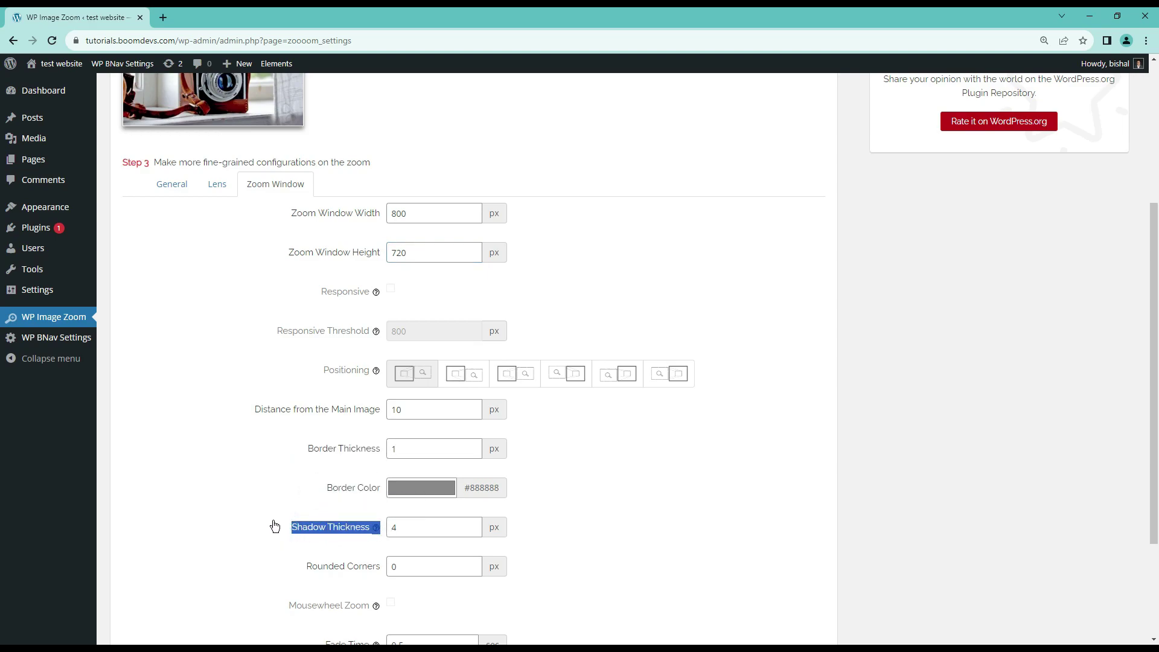
pyautogui.scroll(-1, 275, 526)
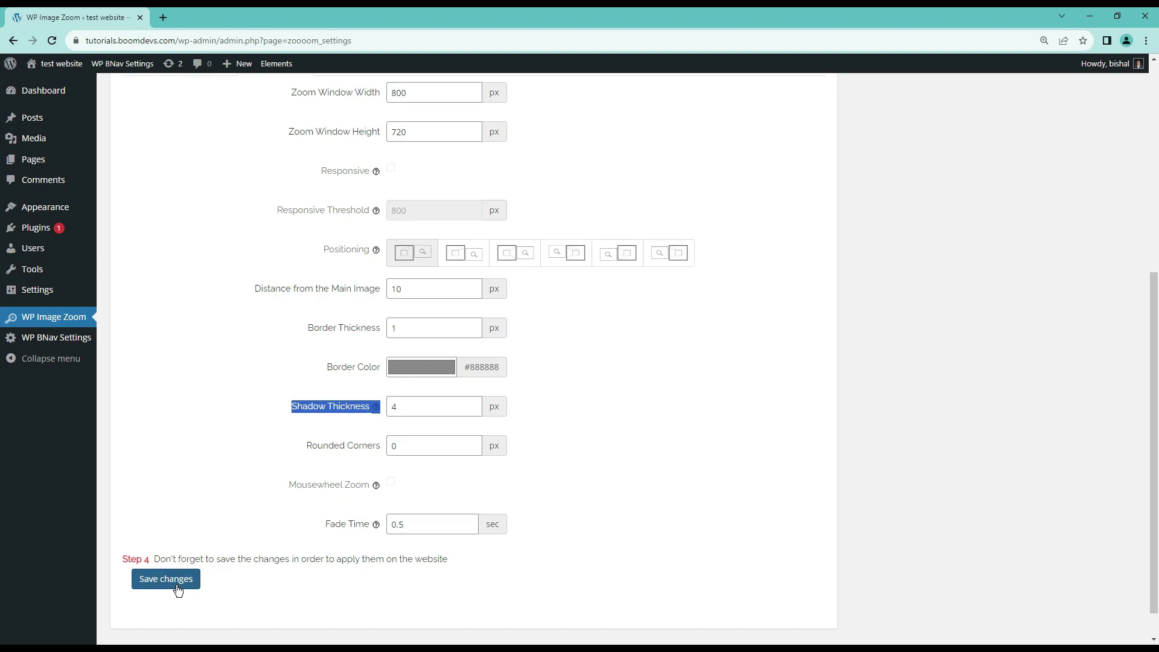
pyautogui.click(177, 589)
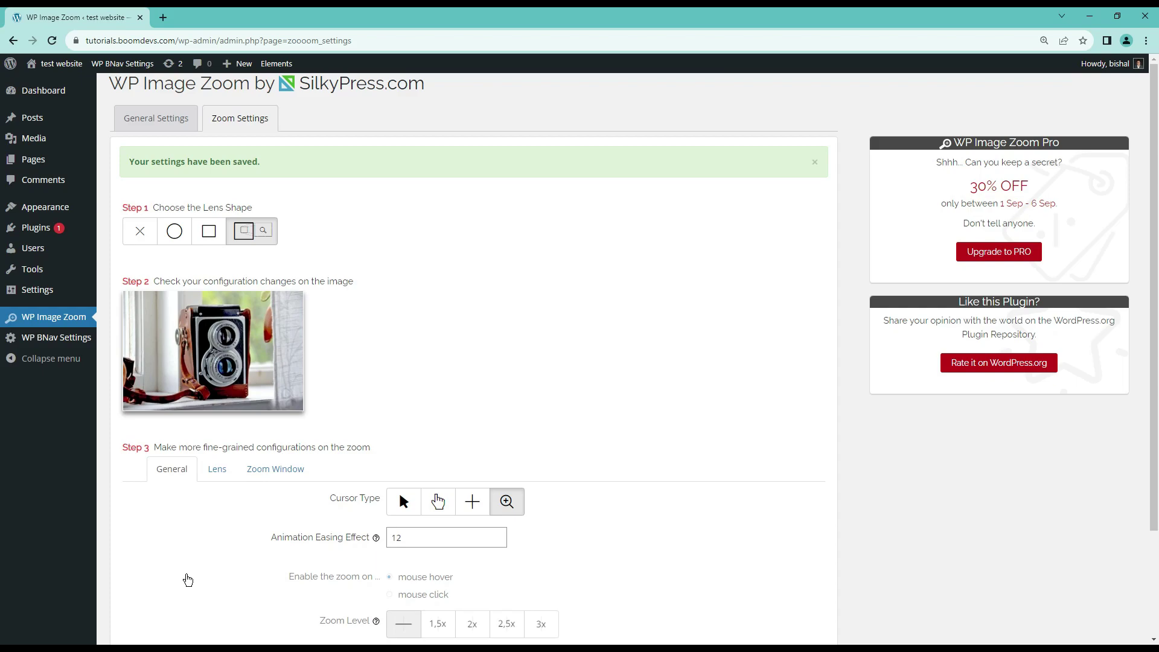
# Step: Start a new post titled Hello and add an Image block below the title
pyautogui.moveTo(33, 118)
pyautogui.click(43, 119)
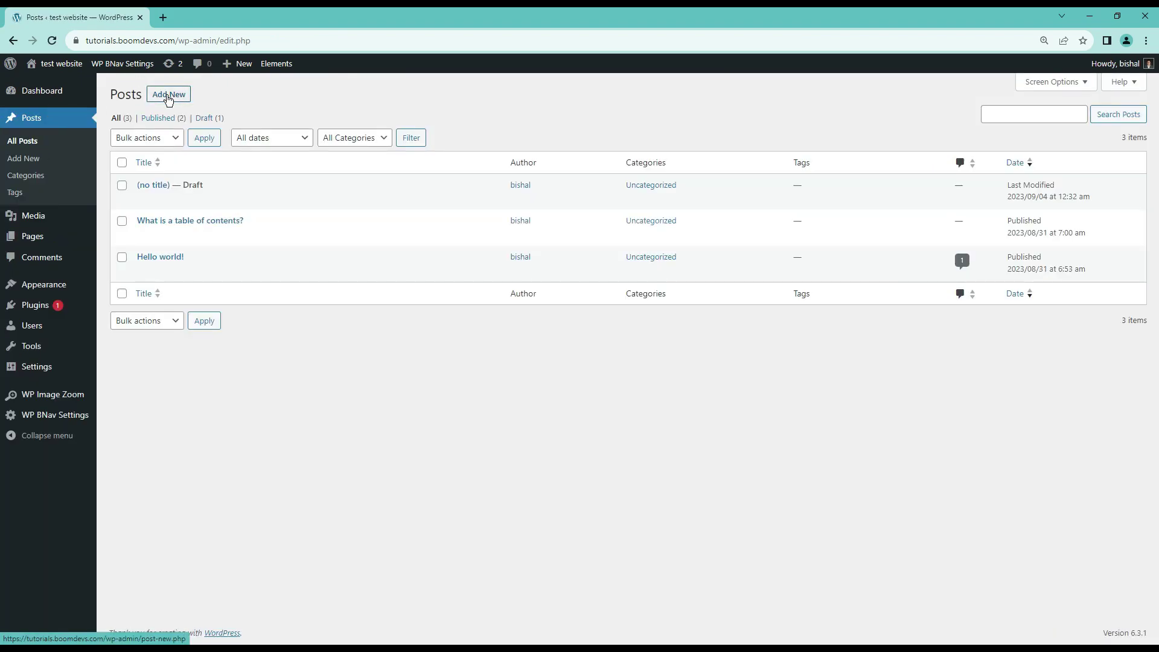
pyautogui.click(167, 96)
pyautogui.write('Hell')
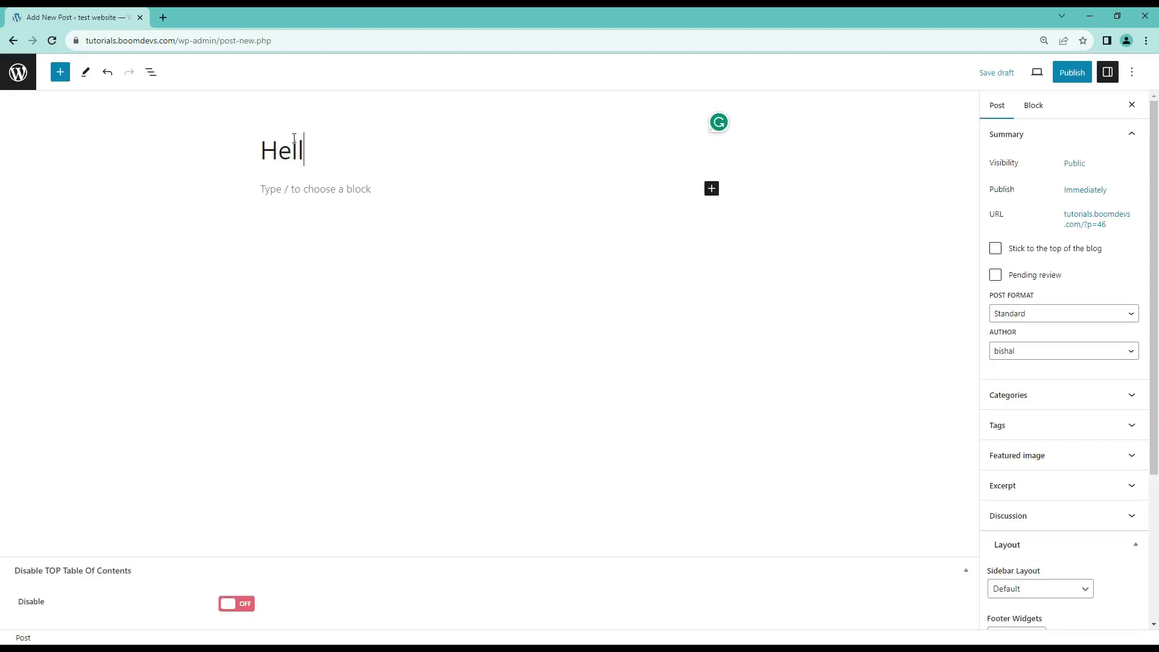
pyautogui.write('o')
pyautogui.click(658, 197)
pyautogui.click(711, 189)
pyautogui.click(810, 266)
# Step: Insert the welcome image from the Media Library into the post
pyautogui.click(352, 262)
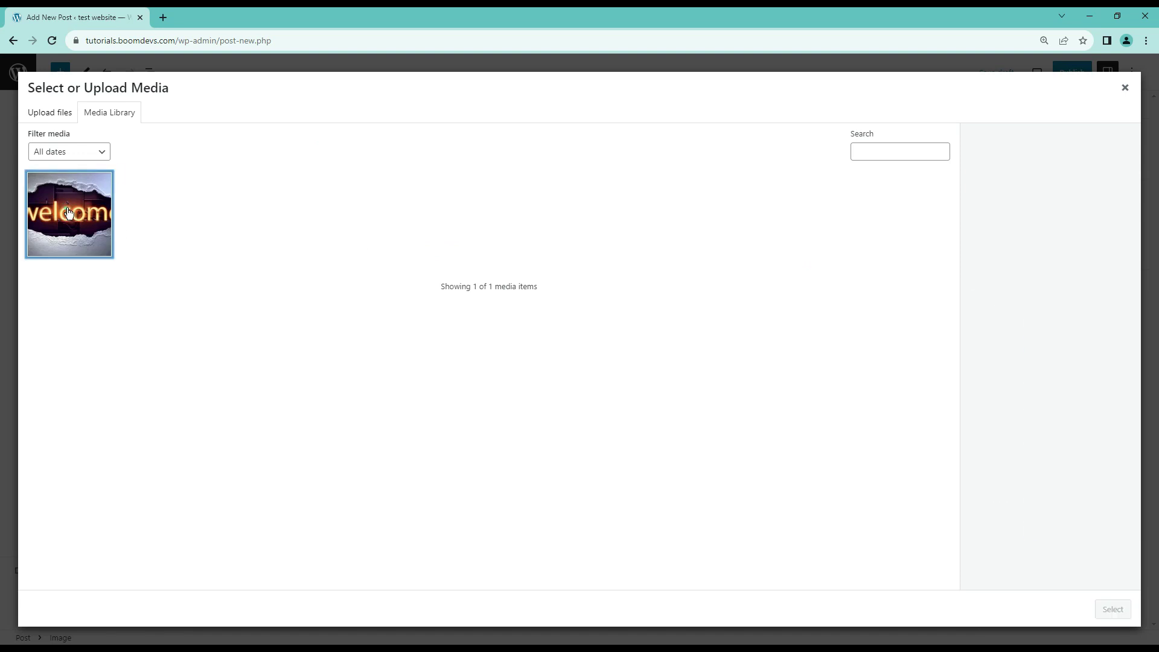
pyautogui.click(68, 213)
pyautogui.click(1112, 609)
pyautogui.click(565, 399)
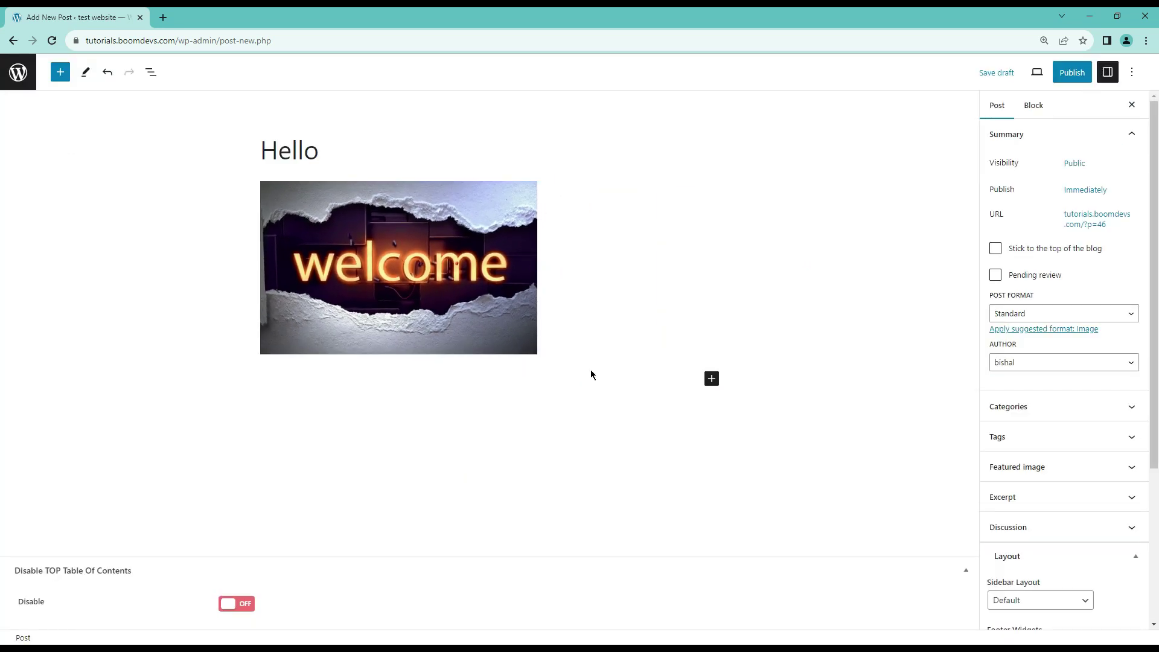
# Step: Apply the 'with Zoom' block style to the image in its settings
pyautogui.click(432, 295)
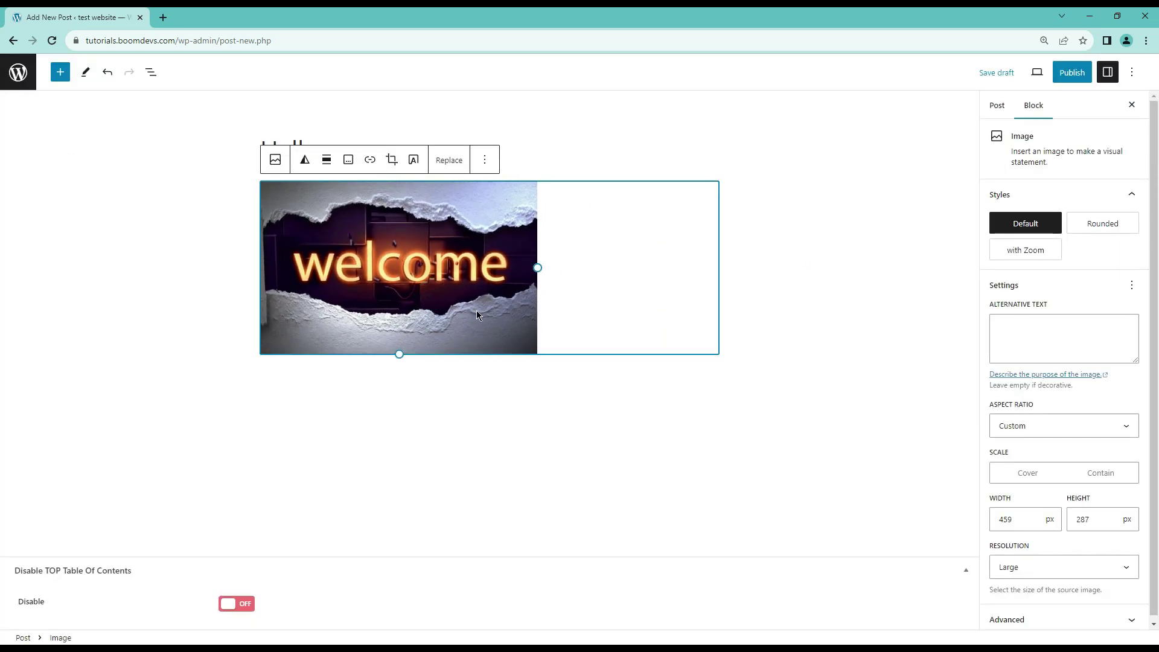
pyautogui.click(1027, 112)
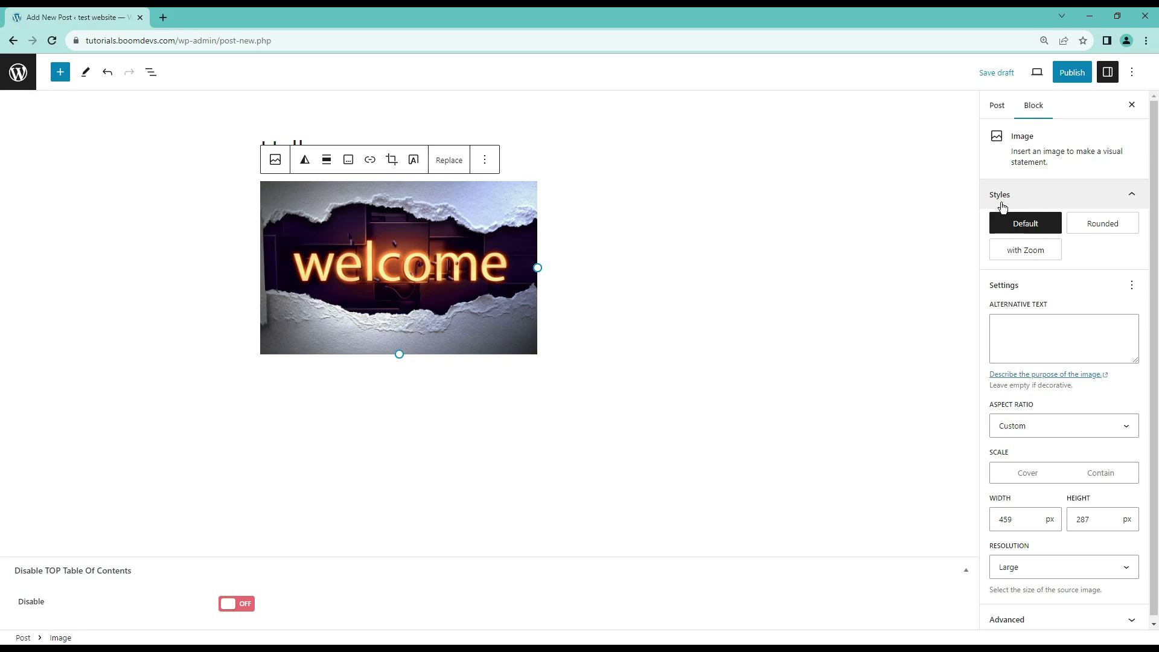
pyautogui.click(1025, 253)
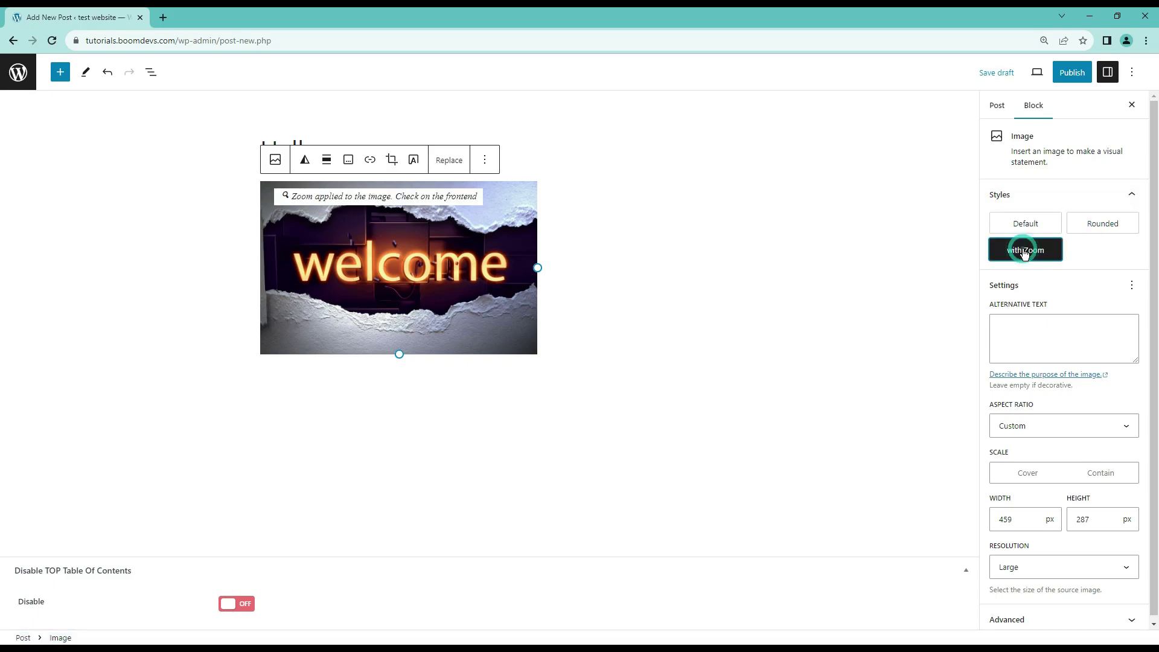
# Step: Publish the Hello post and view it live with the image zooming on hover
pyautogui.click(1073, 72)
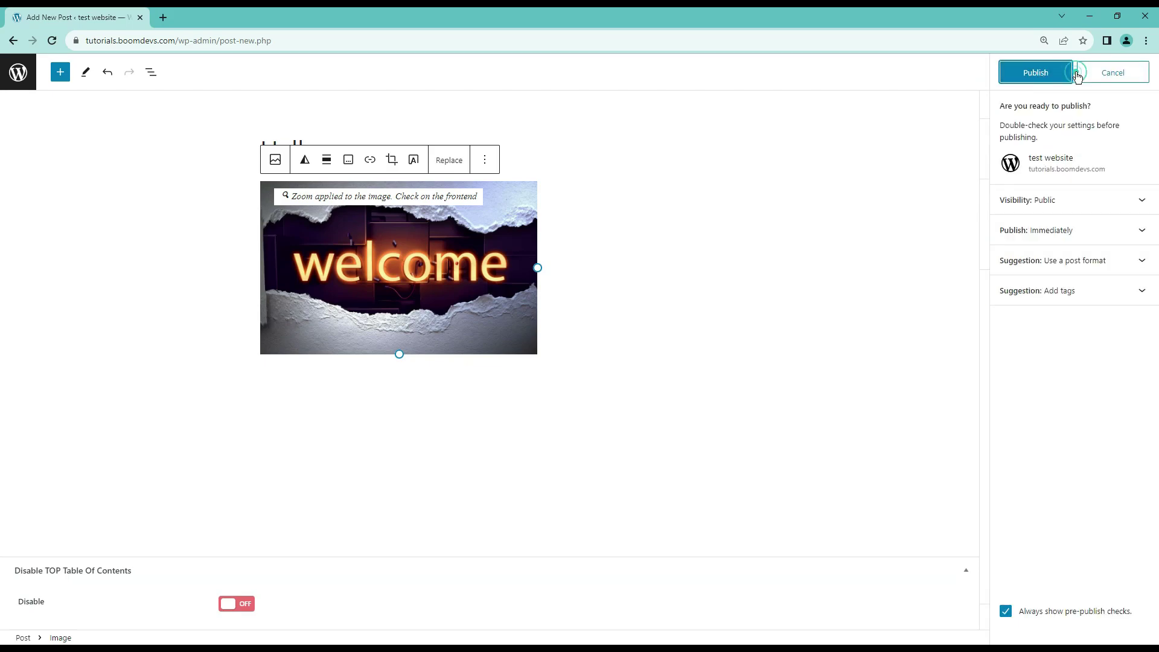
pyautogui.click(1049, 203)
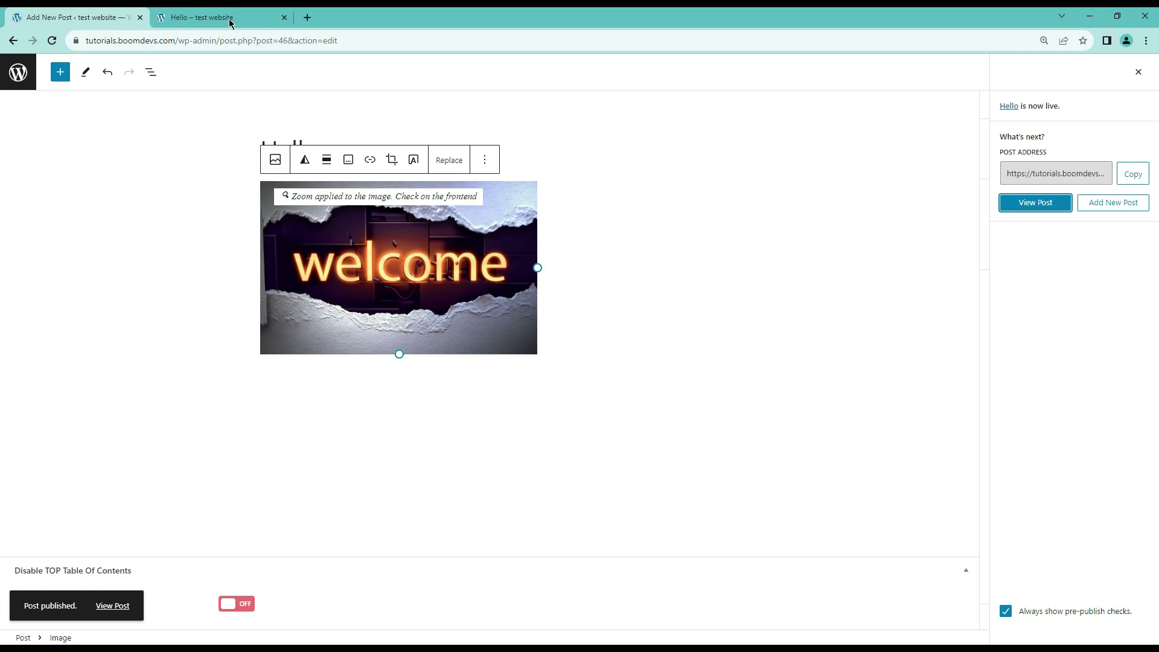
pyautogui.click(231, 25)
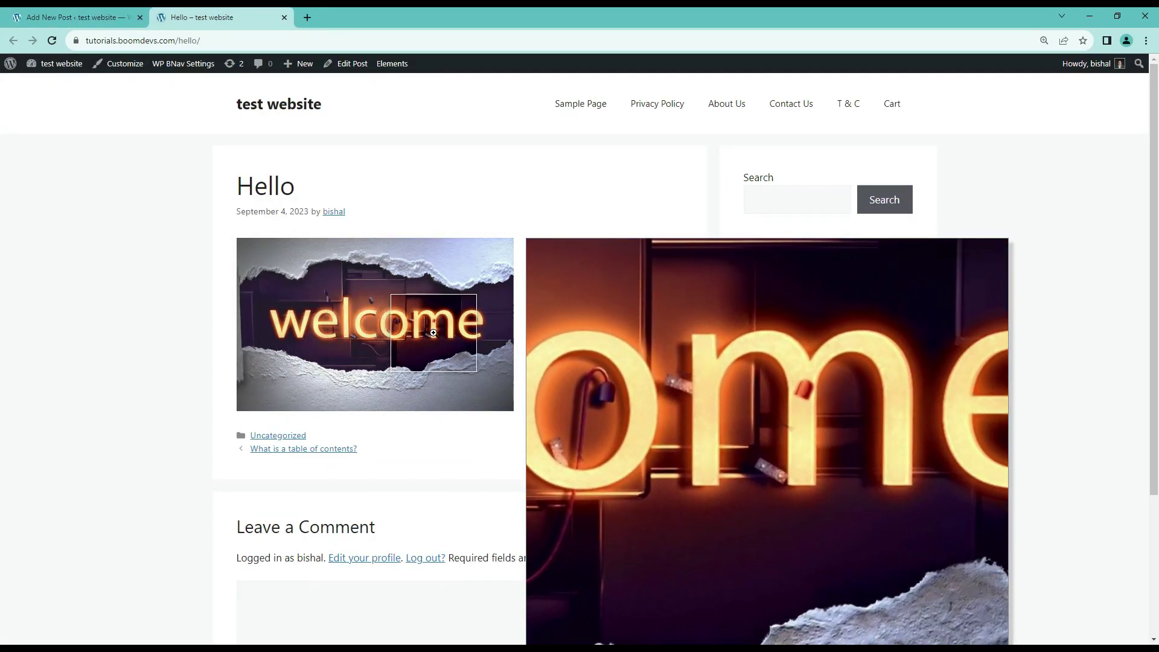
pyautogui.scroll(-1, 448, 311)
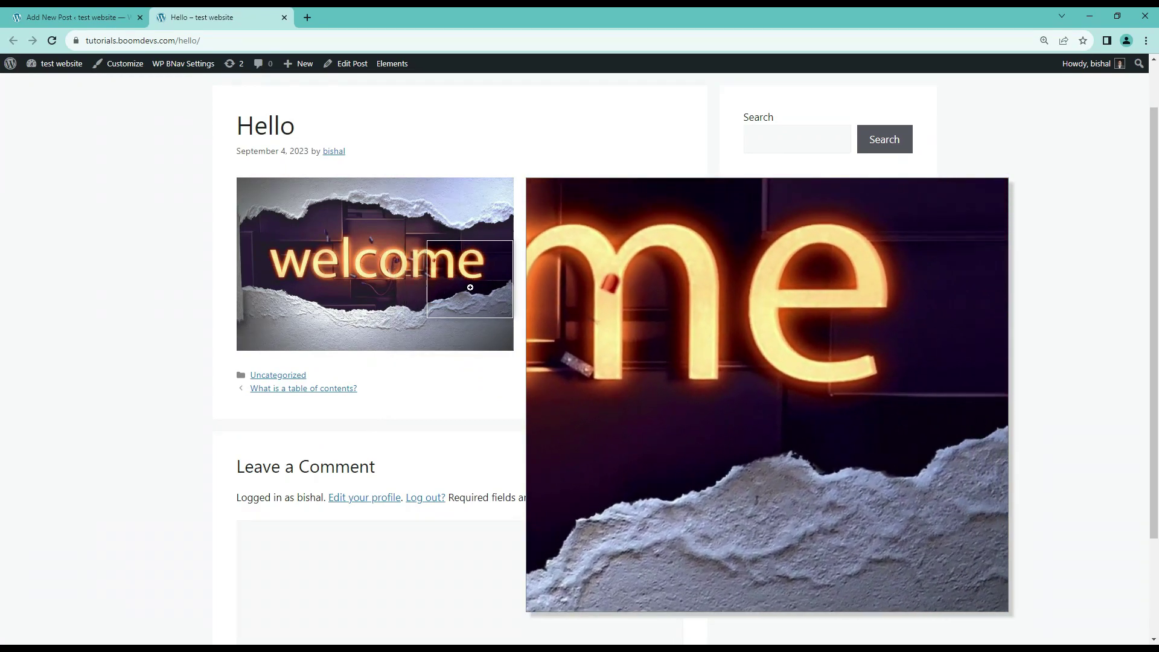